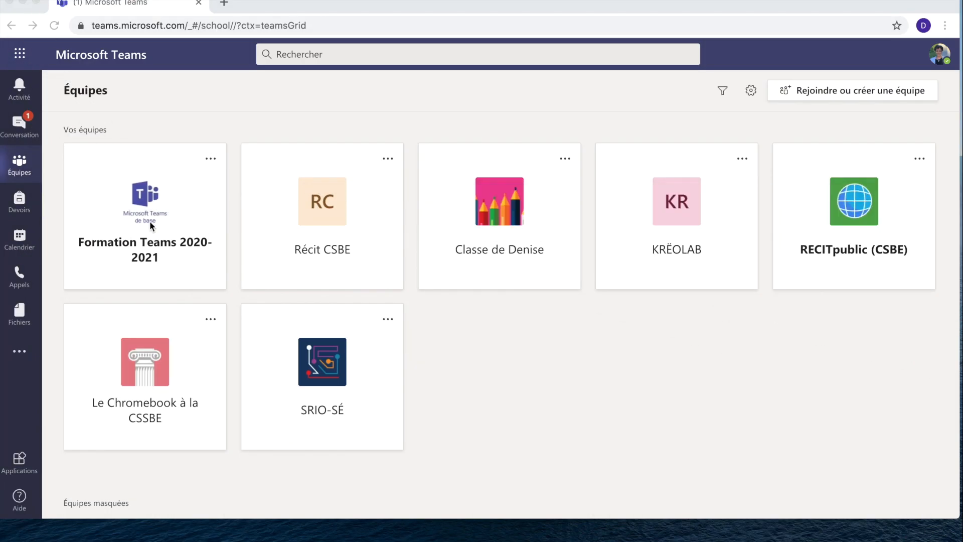
Switch to the Teams desktop app and open the Général channel of the Formation Teams 2020-2021 team
click(150, 221)
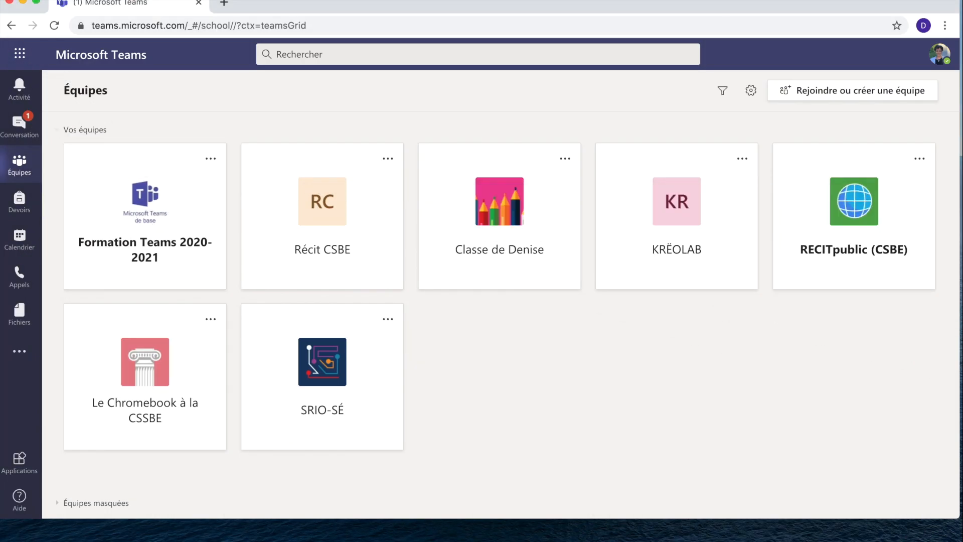
click(22, 2)
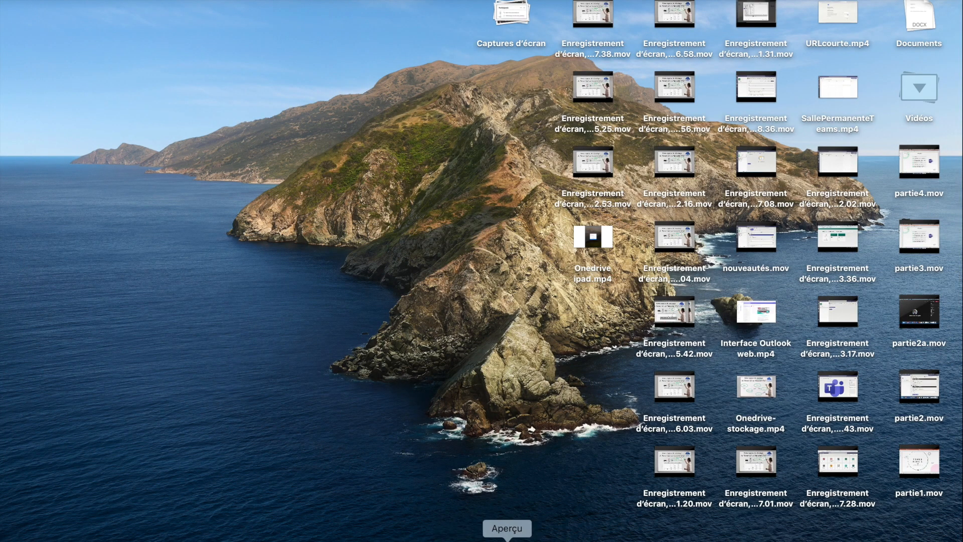
click(377, 540)
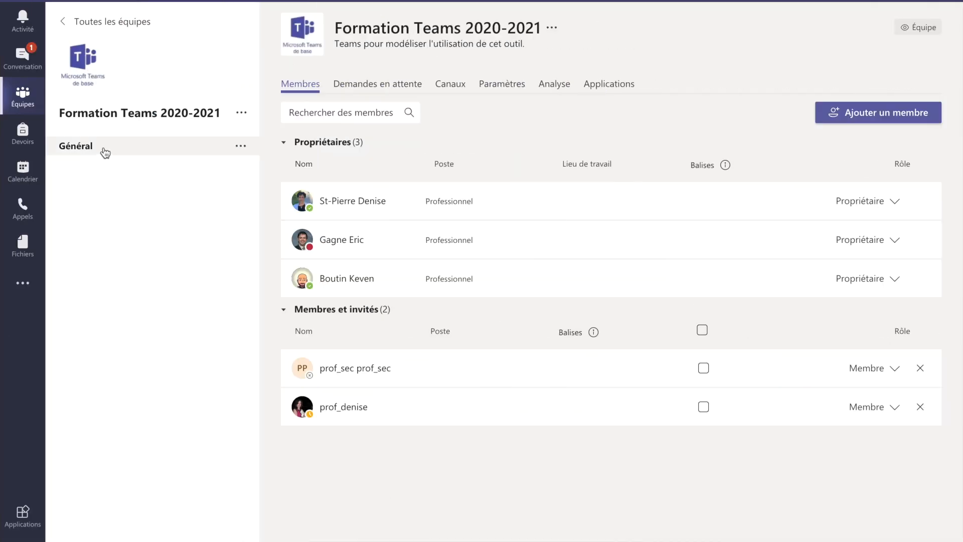
click(22, 100)
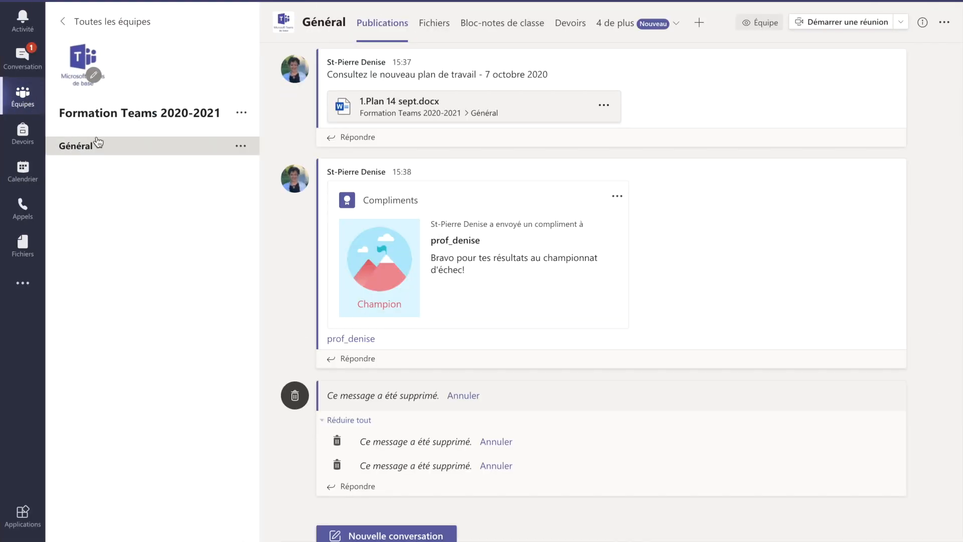
click(97, 143)
Browse the channel's Supports de cours folder, look inside its Anglais subfolder and return to Supports de cours
click(426, 23)
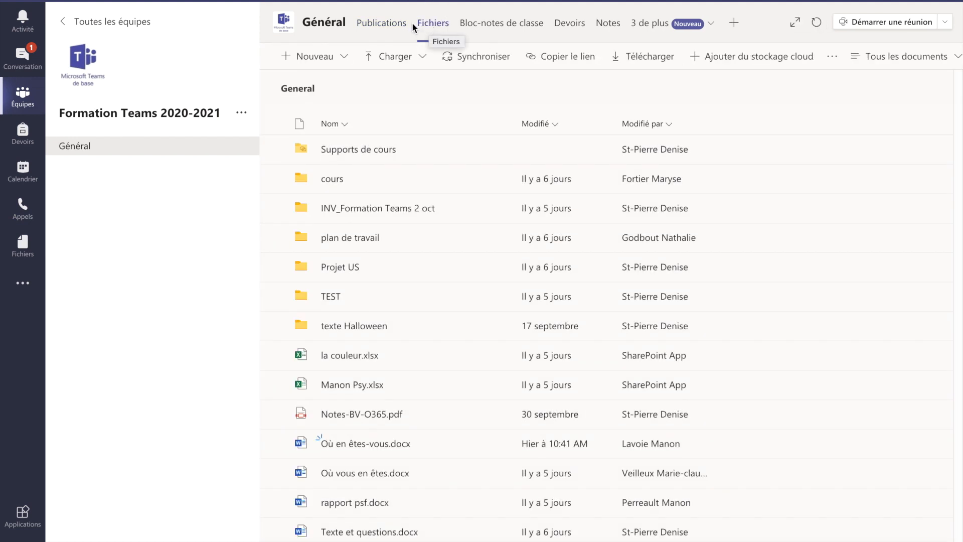
click(375, 151)
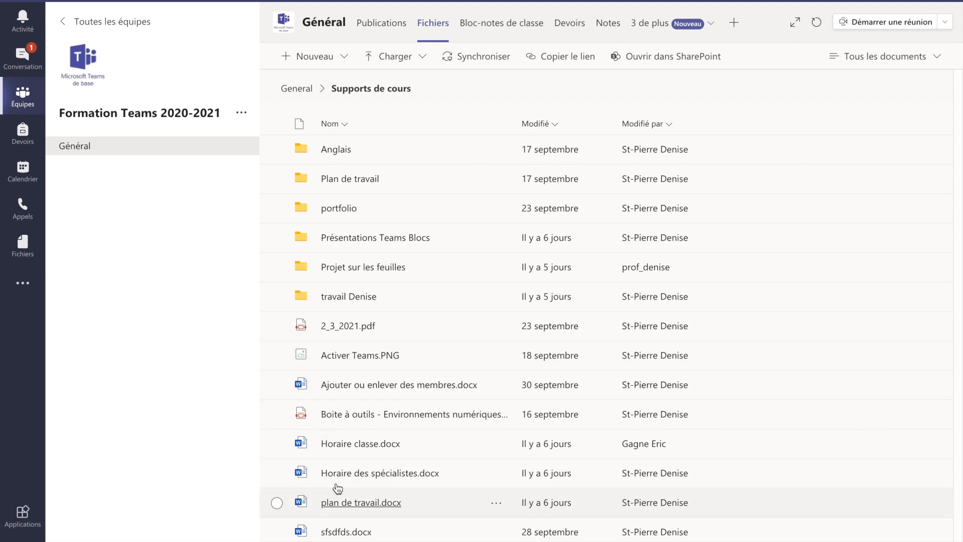
click(340, 151)
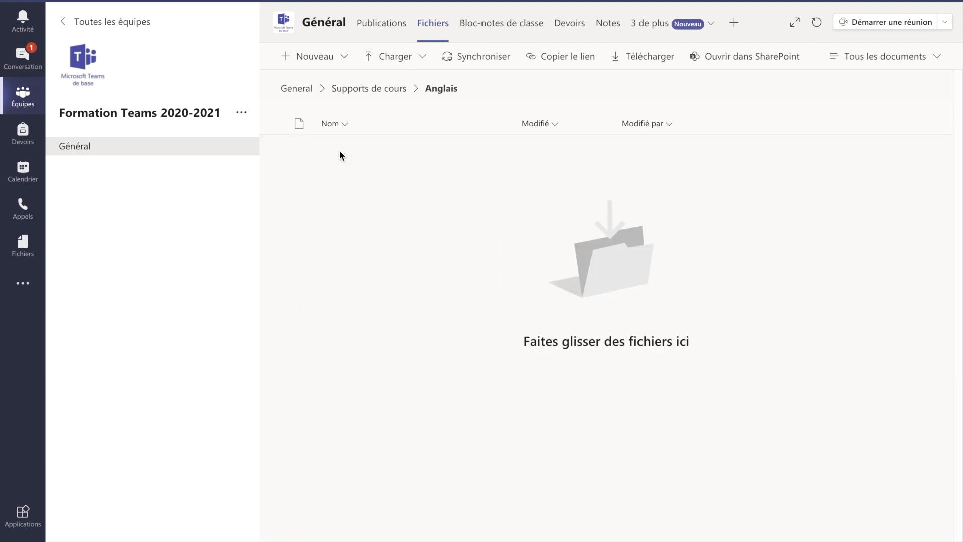
click(379, 91)
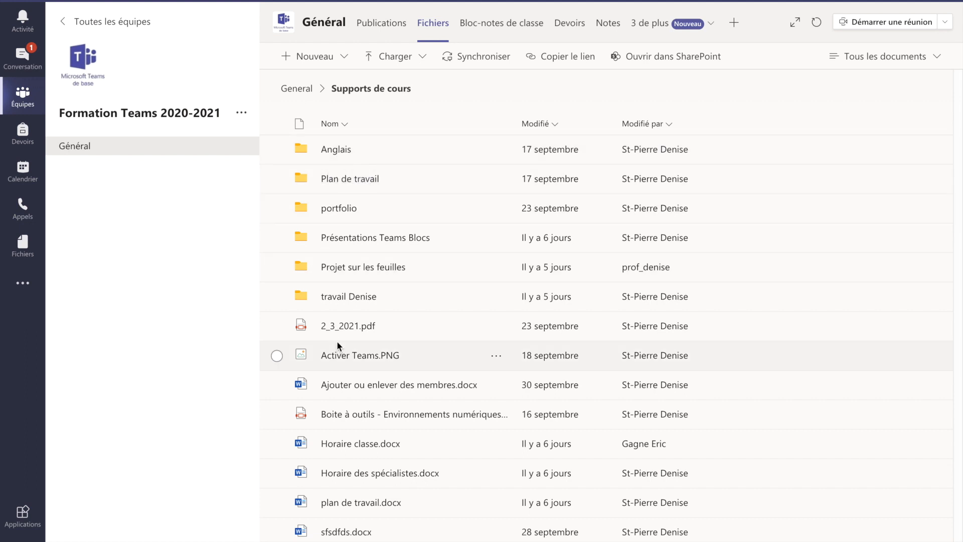
Examine the kinds of items that can be created in the Supports de cours folder
click(346, 60)
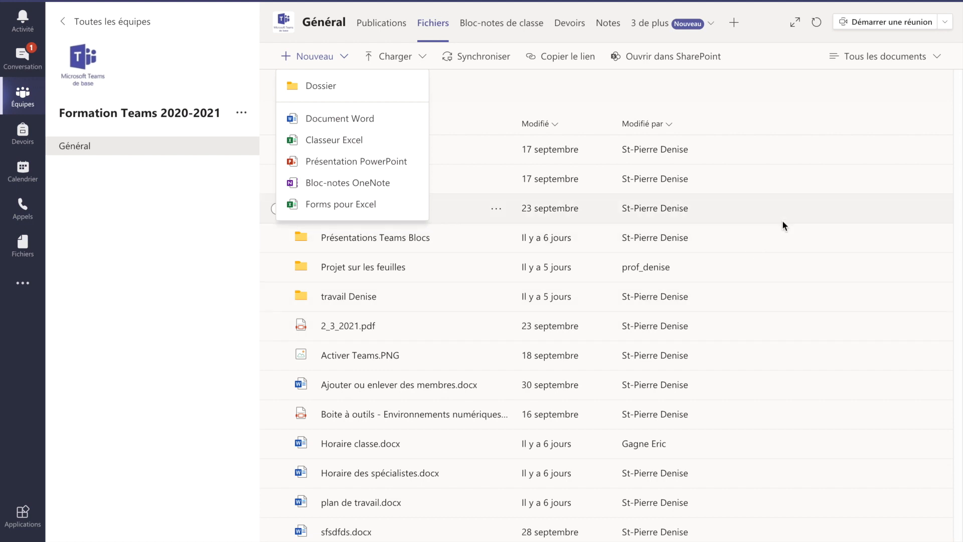
click(836, 416)
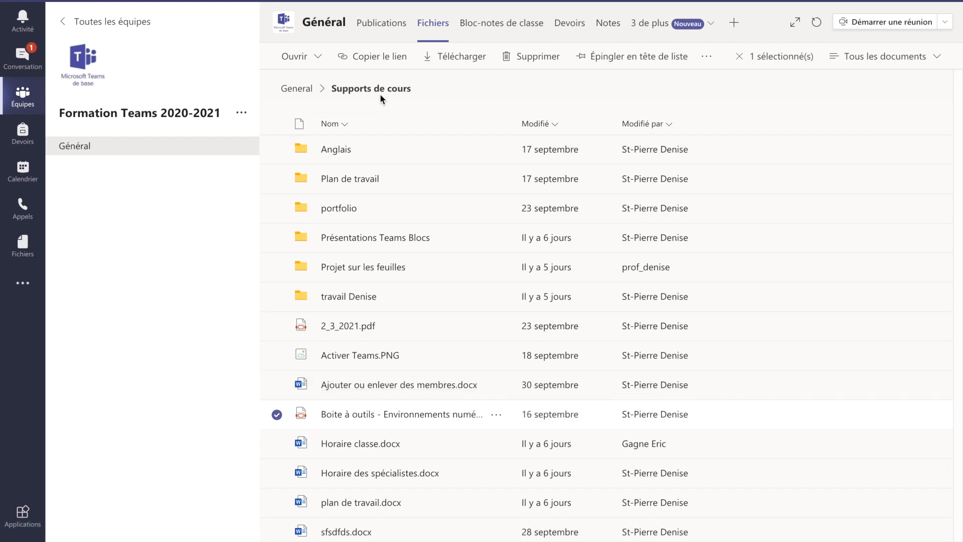
click(795, 22)
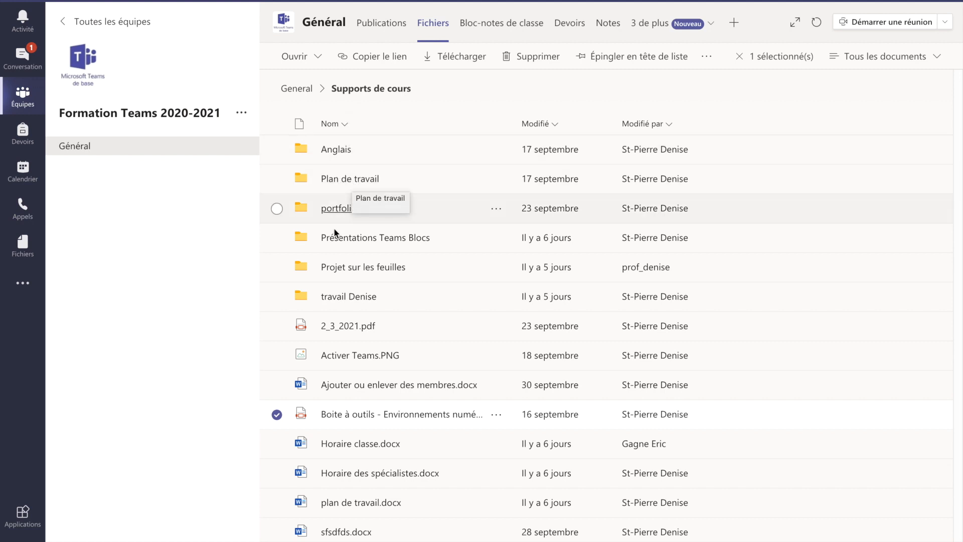
Open Horaire classe.docx, examine the editable cells of the weekly schedule and close the document
click(361, 449)
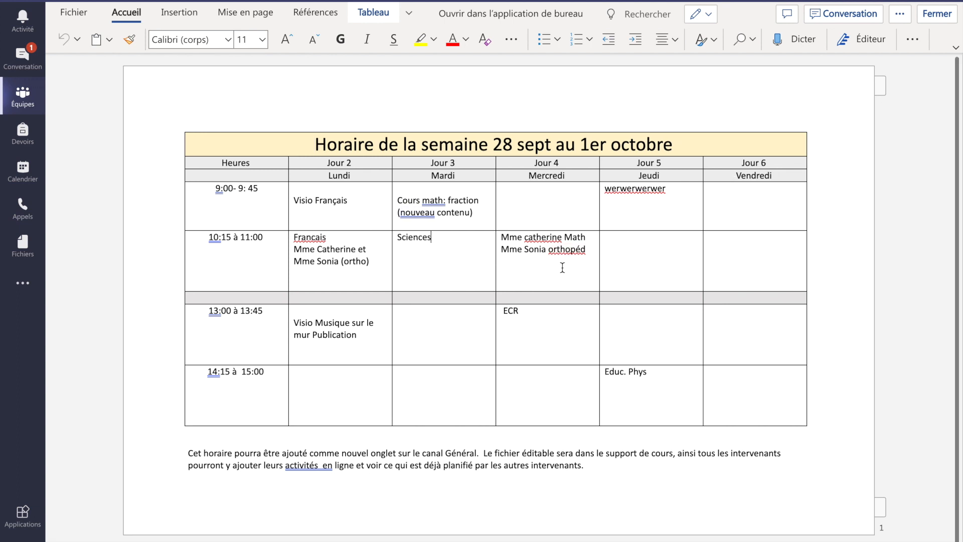
click(757, 200)
click(762, 274)
click(759, 342)
click(665, 338)
right_click(634, 200)
click(449, 322)
click(538, 407)
click(944, 16)
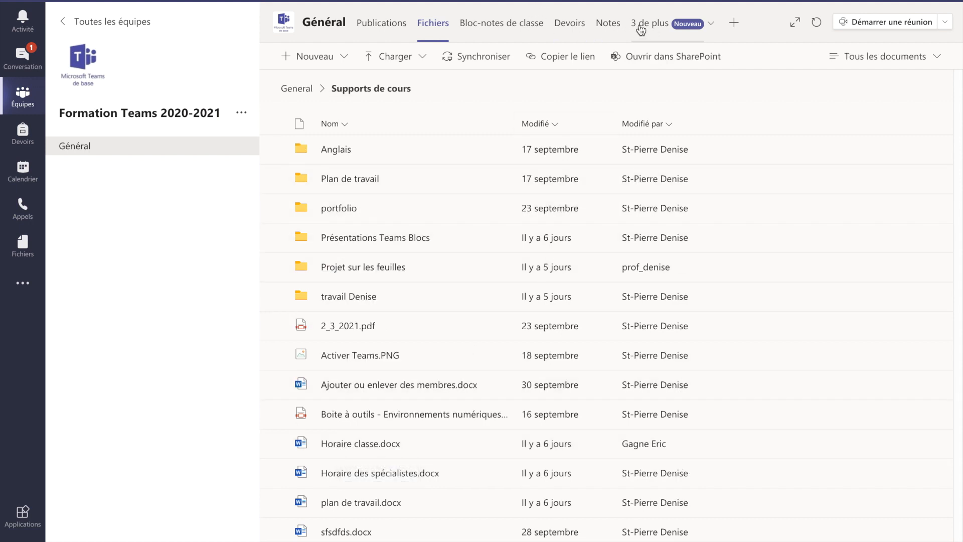
View the schedule in the channel's Horaire classe tab and list the channel's additional tabs
click(714, 28)
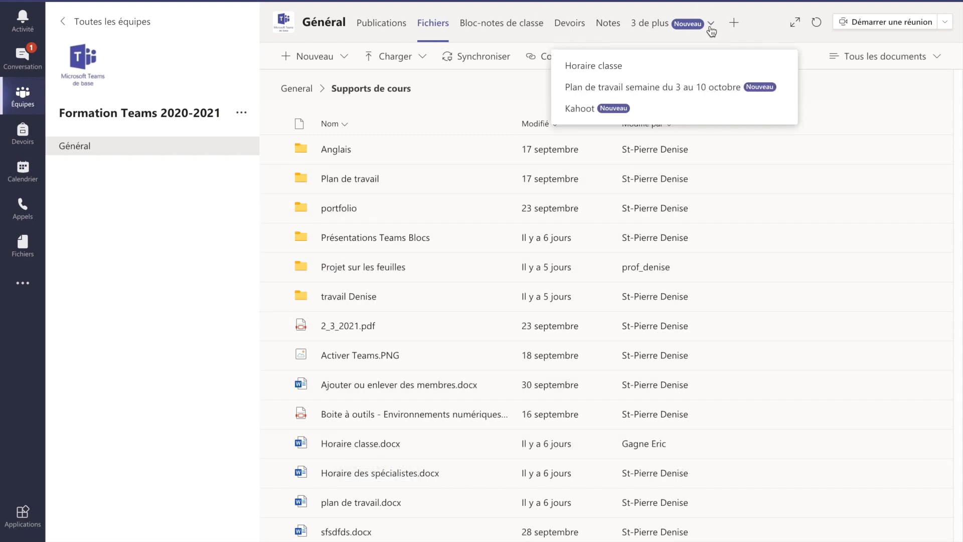
click(603, 69)
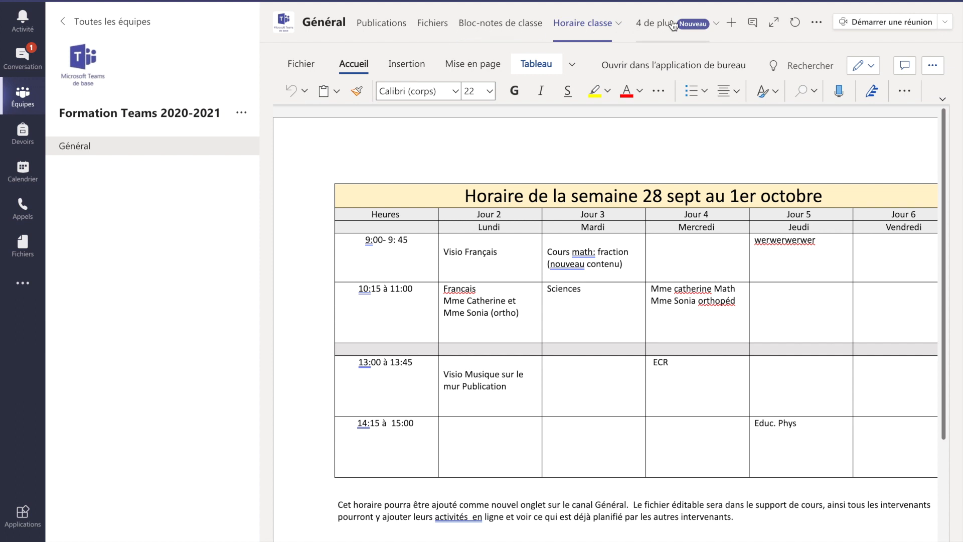
click(715, 23)
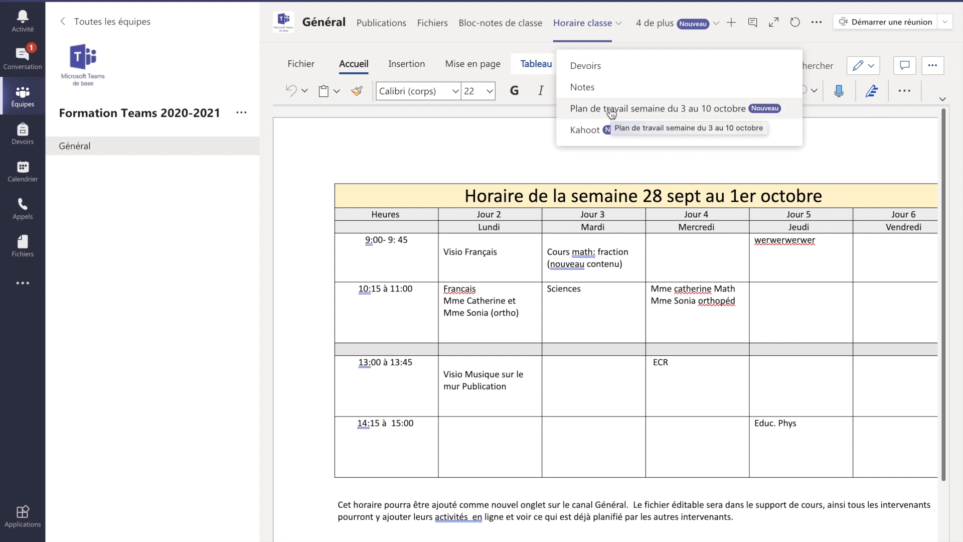
Turn Horaire des spécialistes.docx from the Supports de cours folder into a channel tab
click(430, 26)
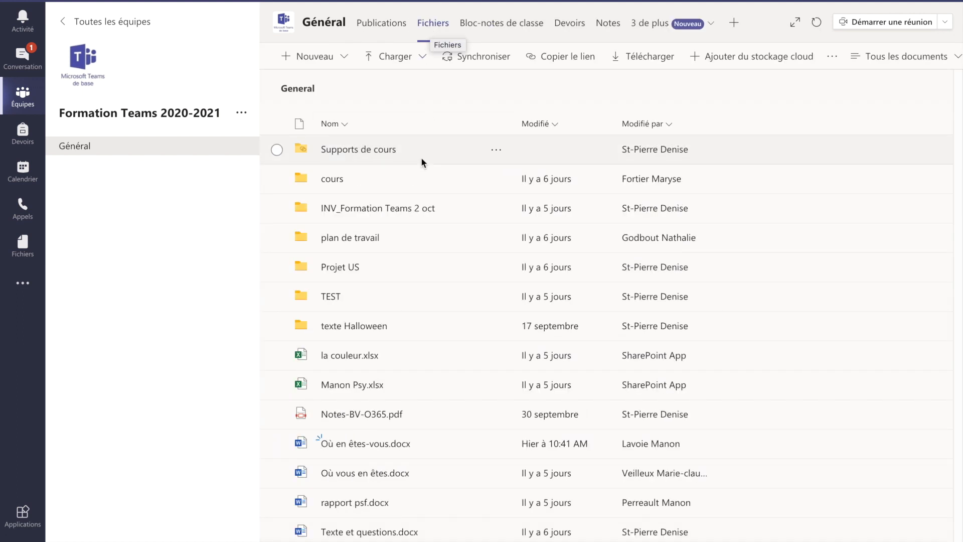
click(352, 154)
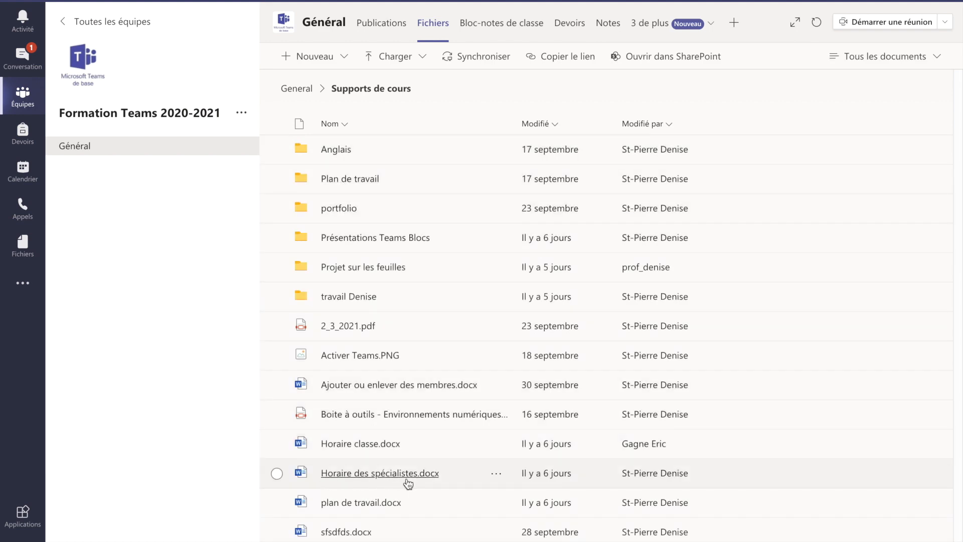
click(497, 475)
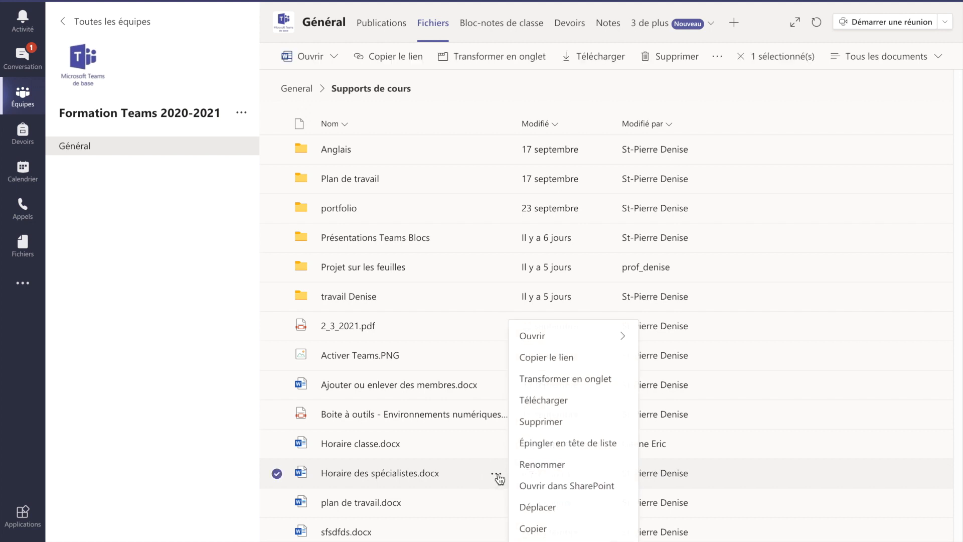
click(585, 385)
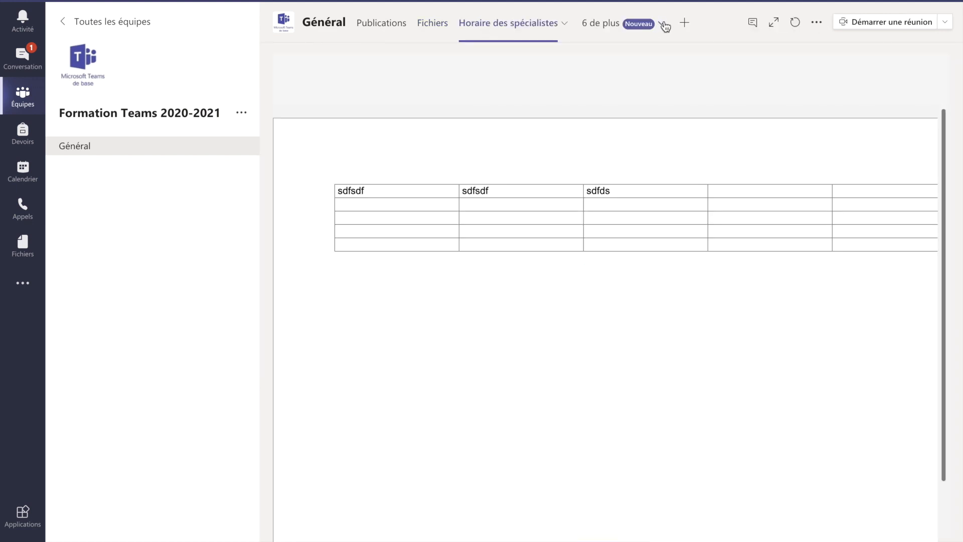
Review the list of additional channel tabs while the Horaire des spécialistes tab is open
click(663, 23)
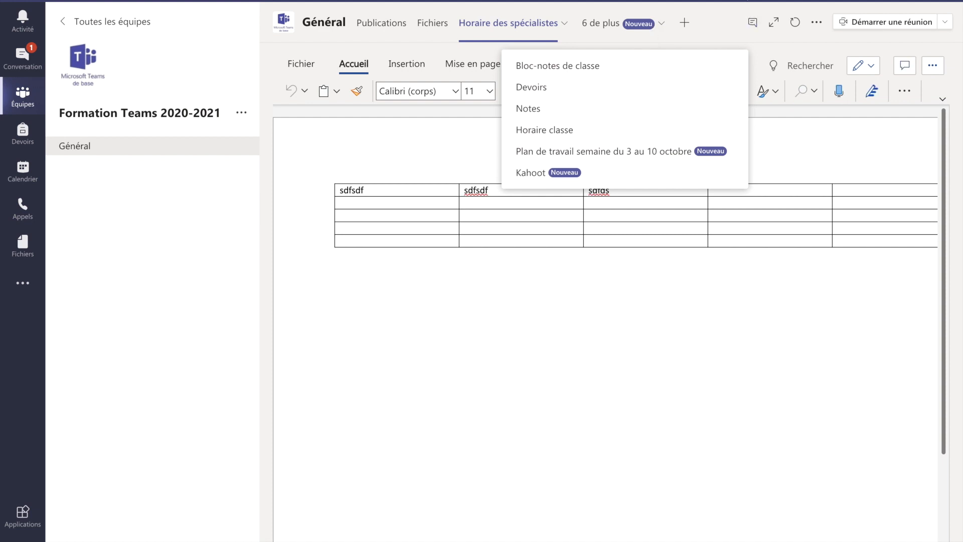
click(724, 2)
click(662, 26)
click(663, 27)
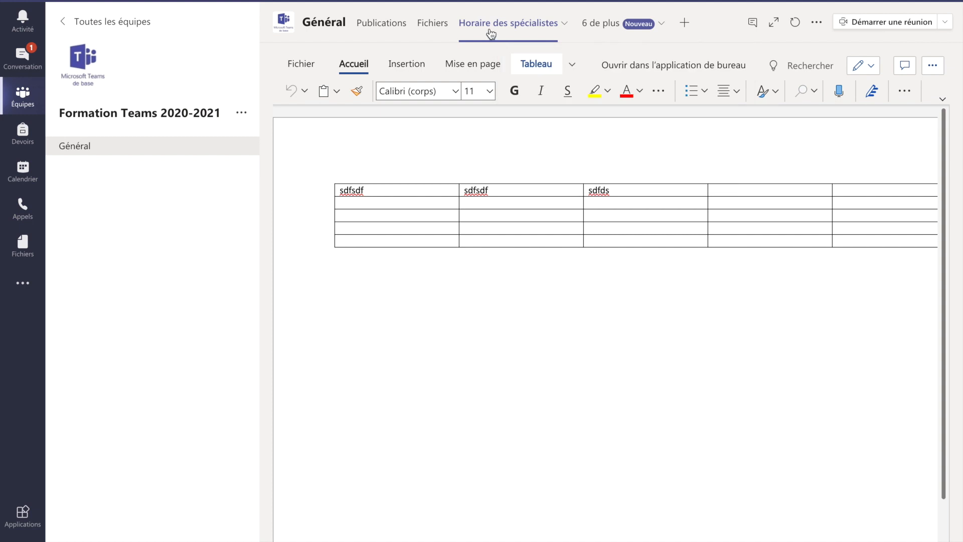
Delete the Horaire des spécialistes tab from the Général channel
click(564, 25)
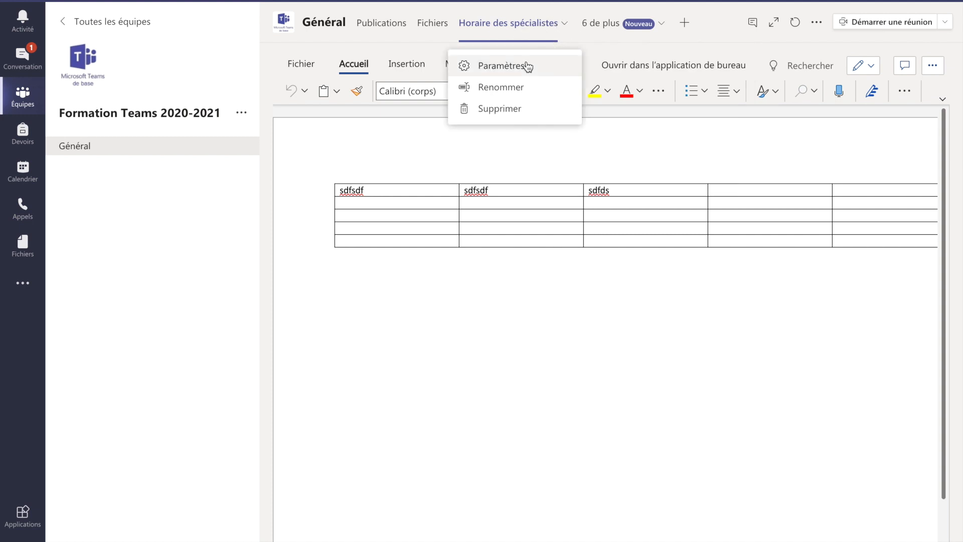
click(497, 110)
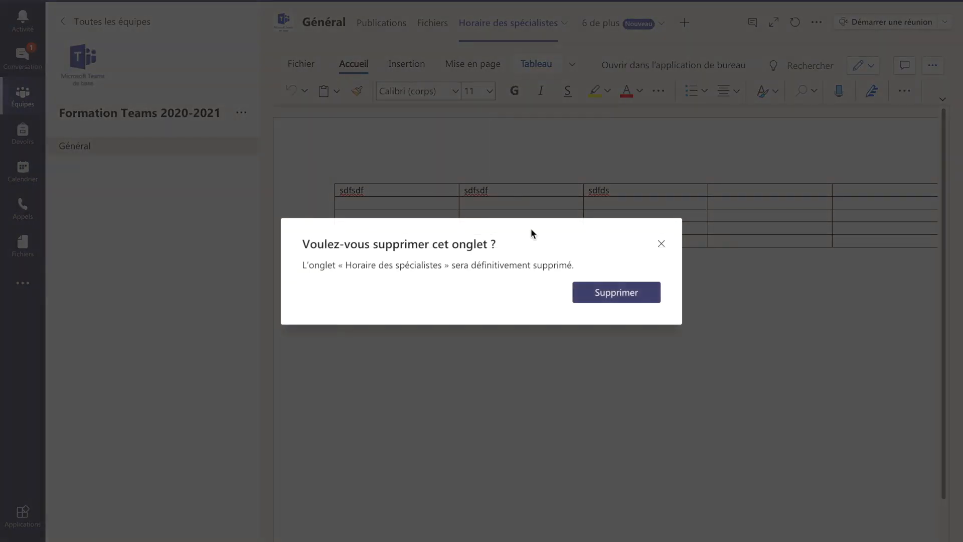
click(589, 294)
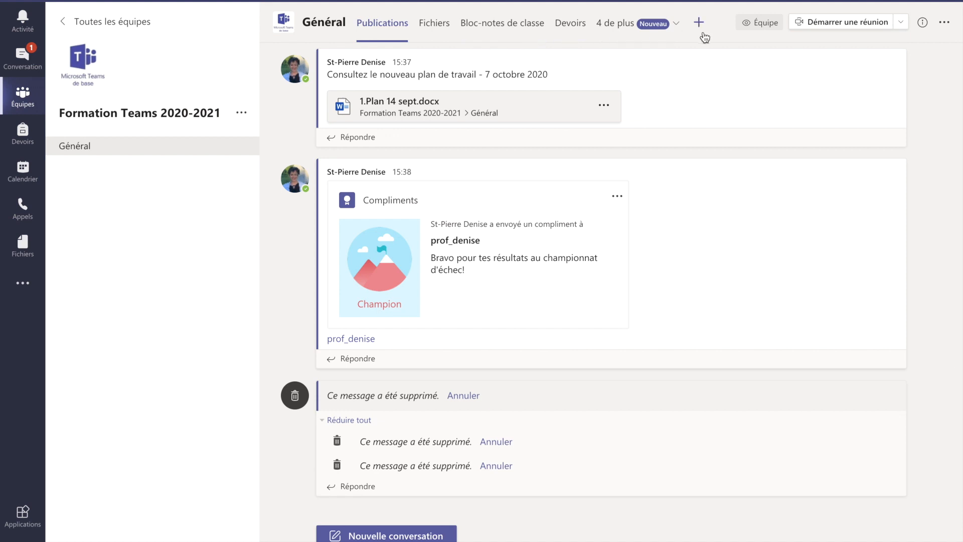
Revisit the Supports de cours folder and open the channel's Horaire classe tab
click(434, 25)
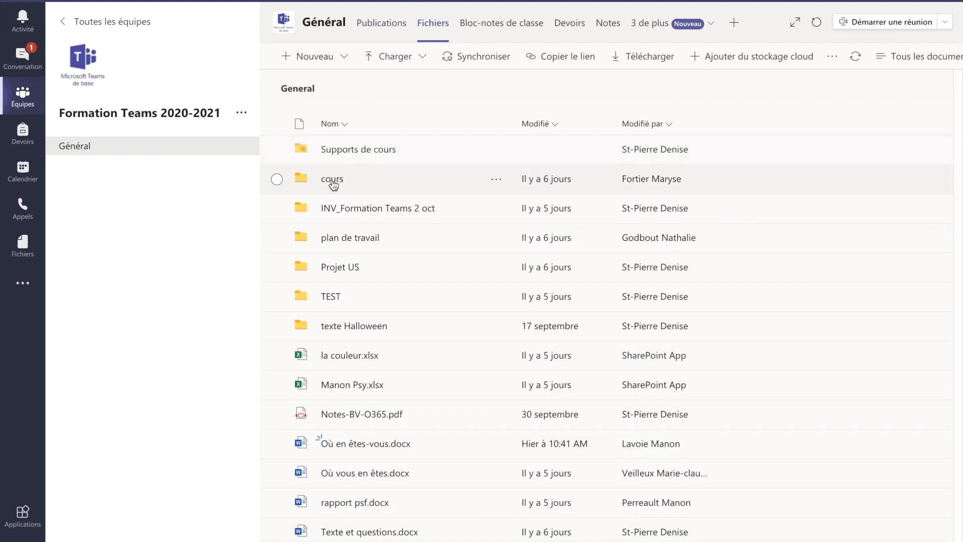
click(345, 153)
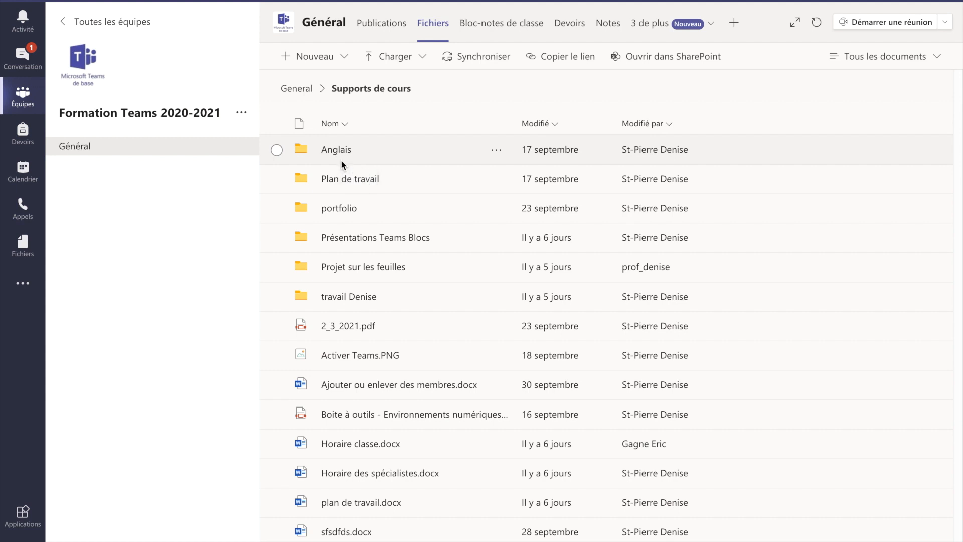
click(382, 23)
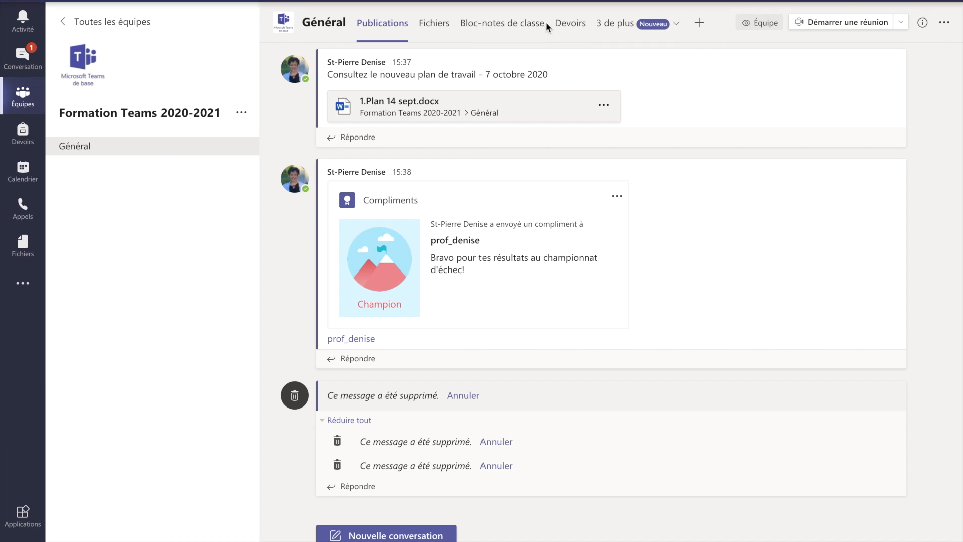
click(677, 28)
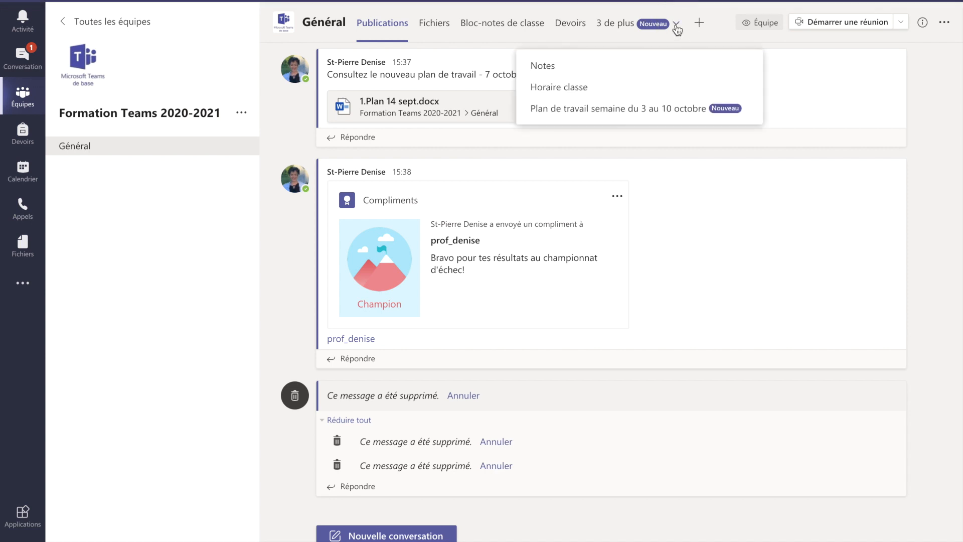
click(556, 91)
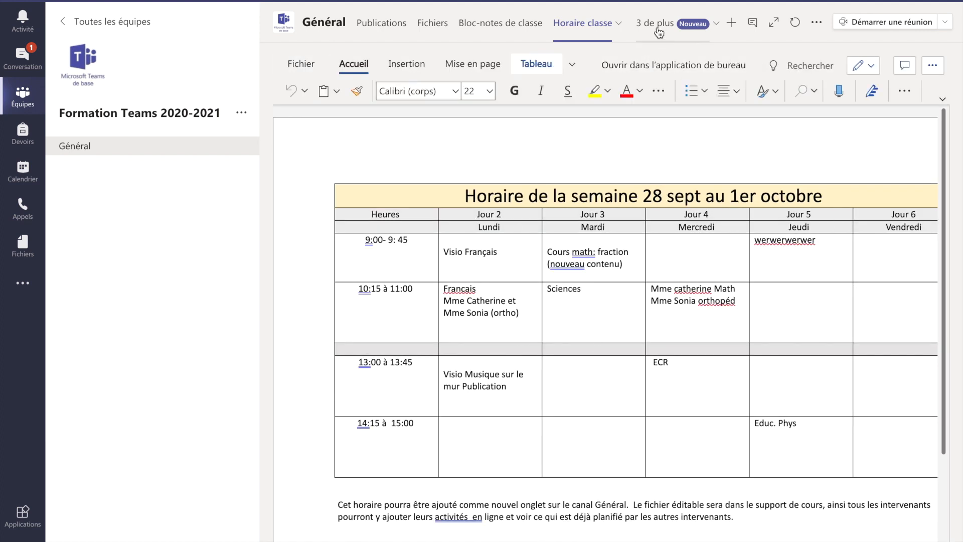
Examine the math, Sciences, orthopedagogy and Visio Musique entries in the class schedule table
drag(596, 265, 548, 250)
click(589, 307)
drag(597, 297, 583, 299)
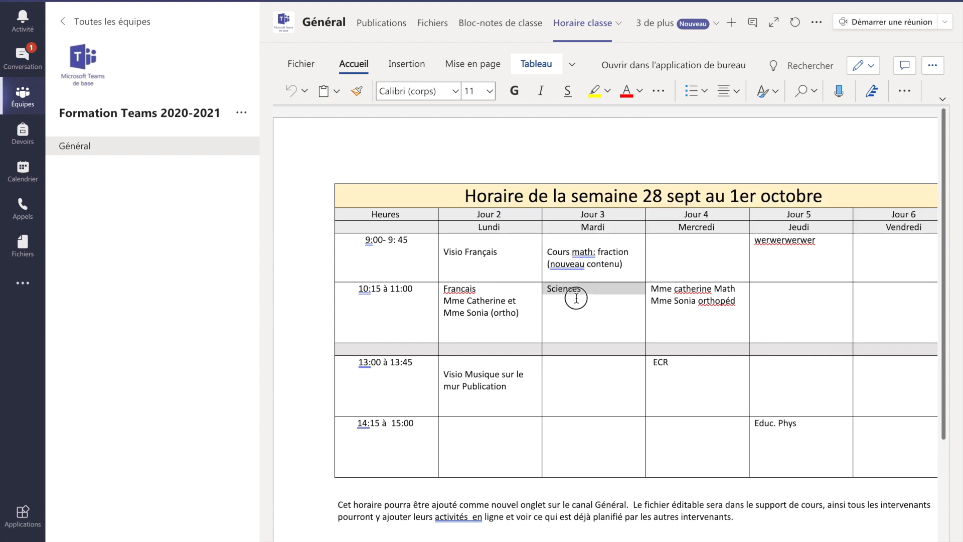
right_click(717, 302)
click(485, 393)
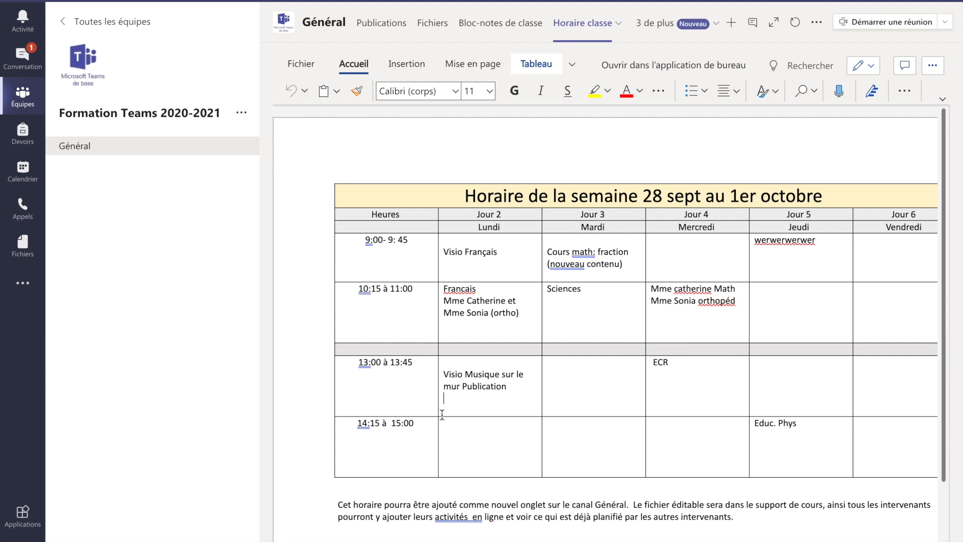
Try to delete the Supports de cours folder from the Général channel's files
click(433, 25)
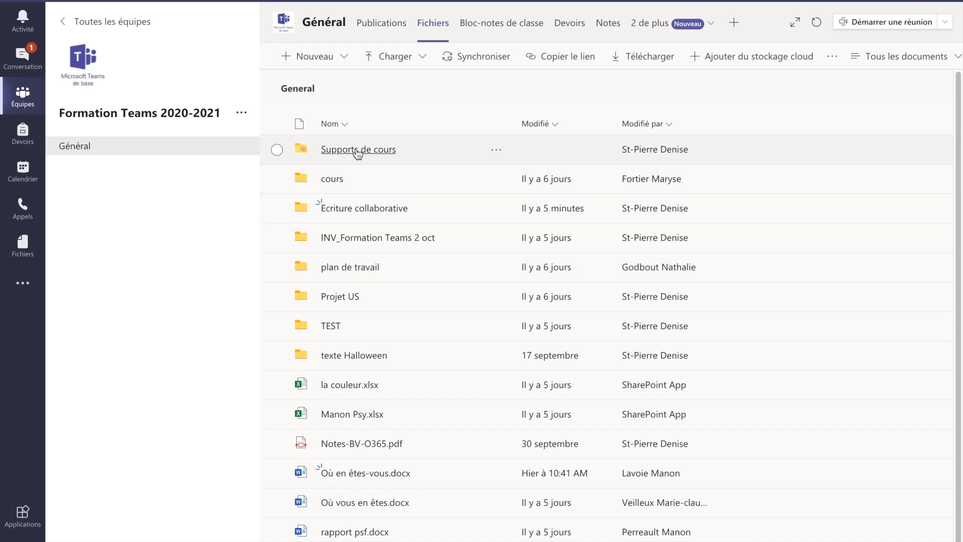
click(277, 150)
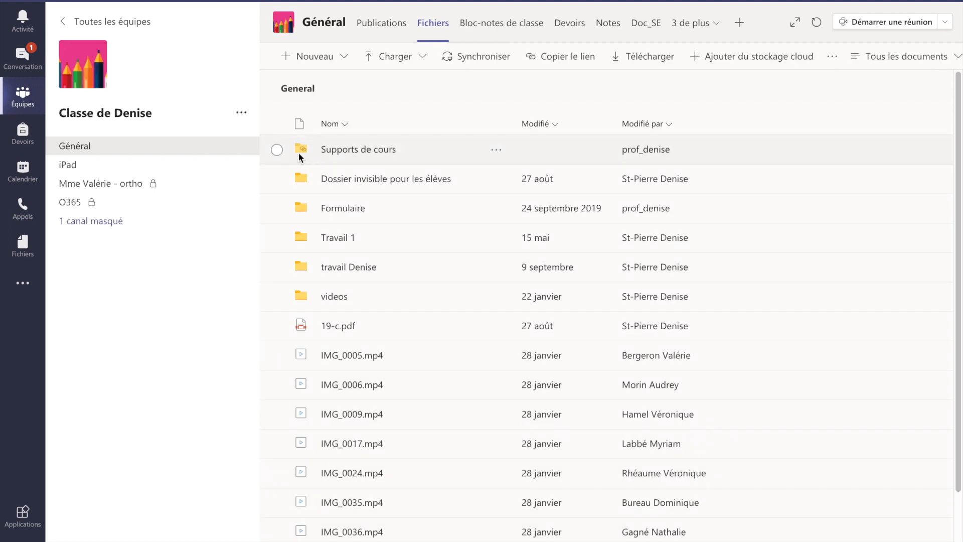
click(277, 150)
click(325, 59)
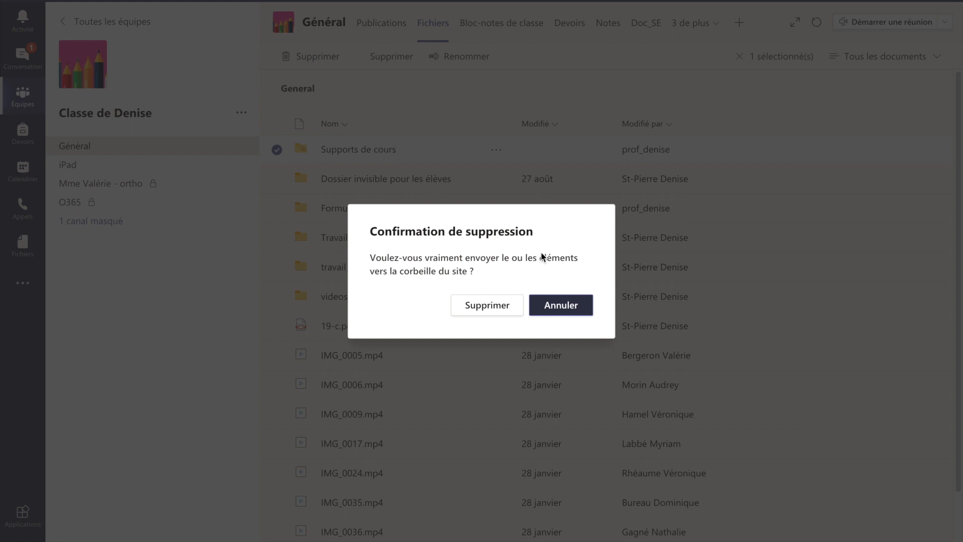
click(501, 307)
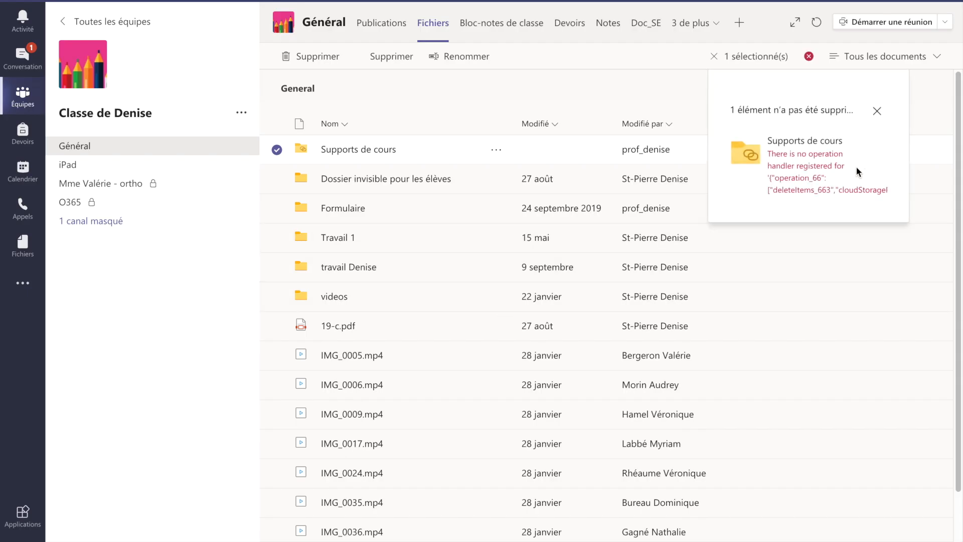
click(276, 149)
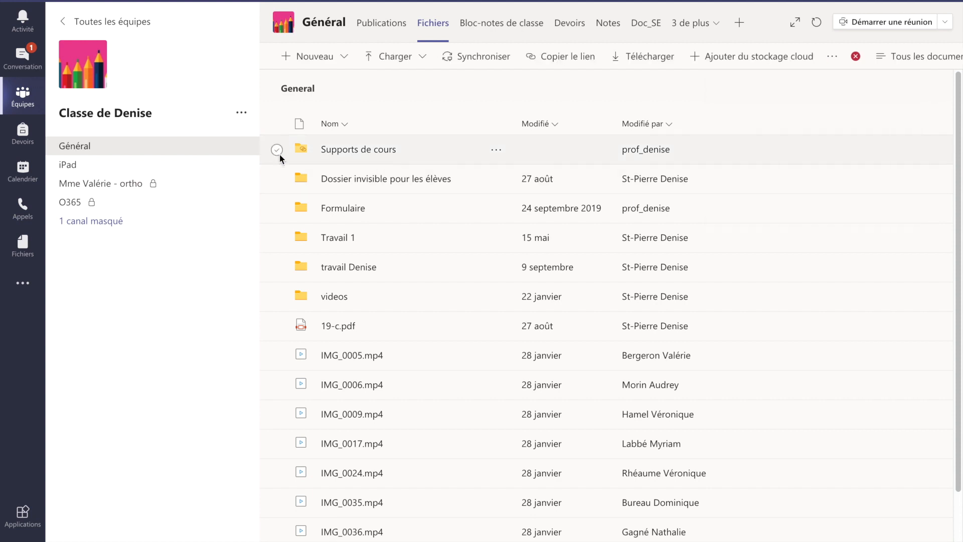
Empty the Supports de cours folder by deleting its iPad débutant and Corrigés subfolders
click(370, 150)
click(363, 180)
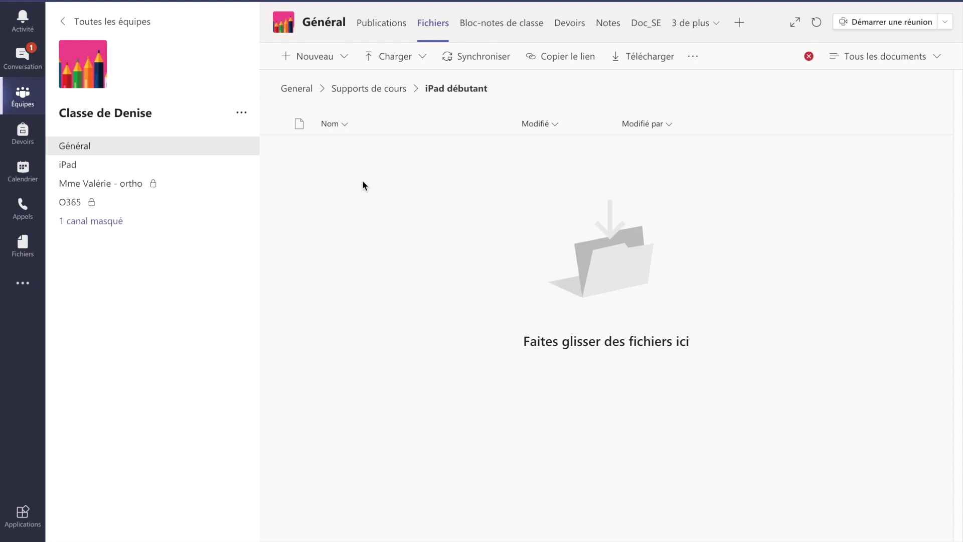
click(375, 92)
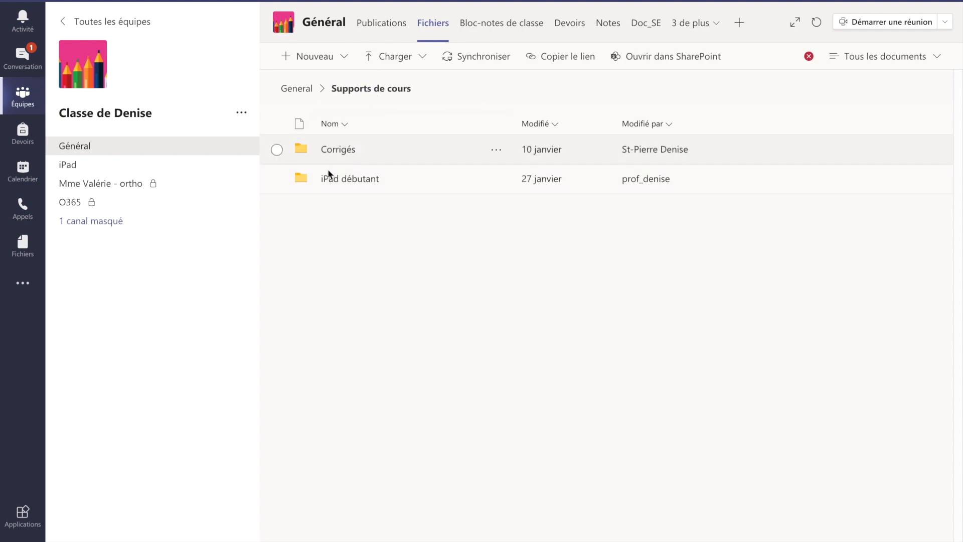
click(277, 179)
click(459, 58)
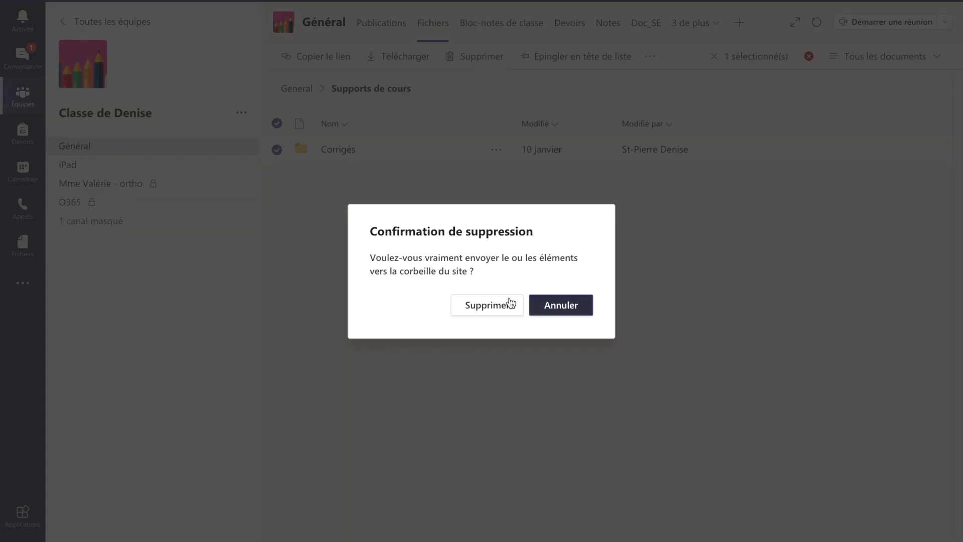
click(504, 305)
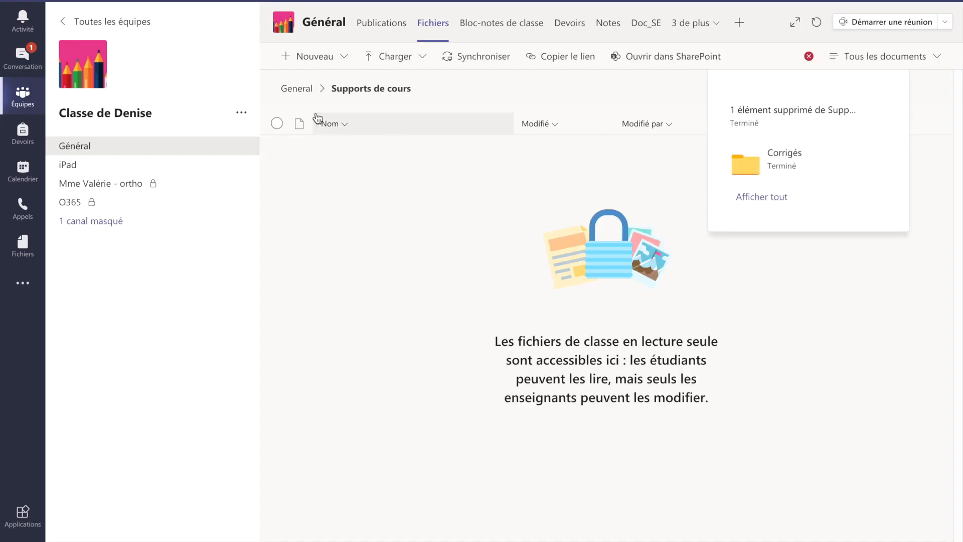
Return to the General files and remove the Supports de cours folder from the channel
click(297, 89)
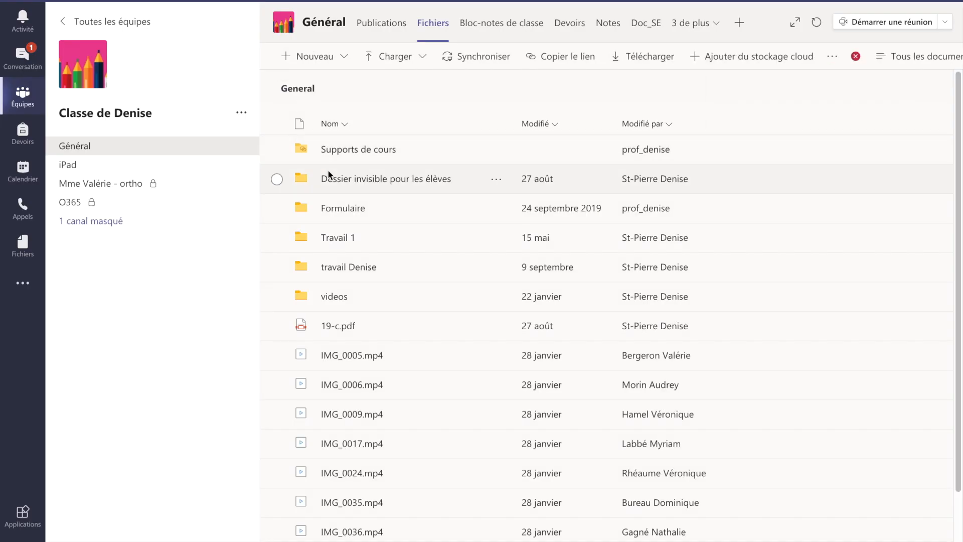
click(277, 149)
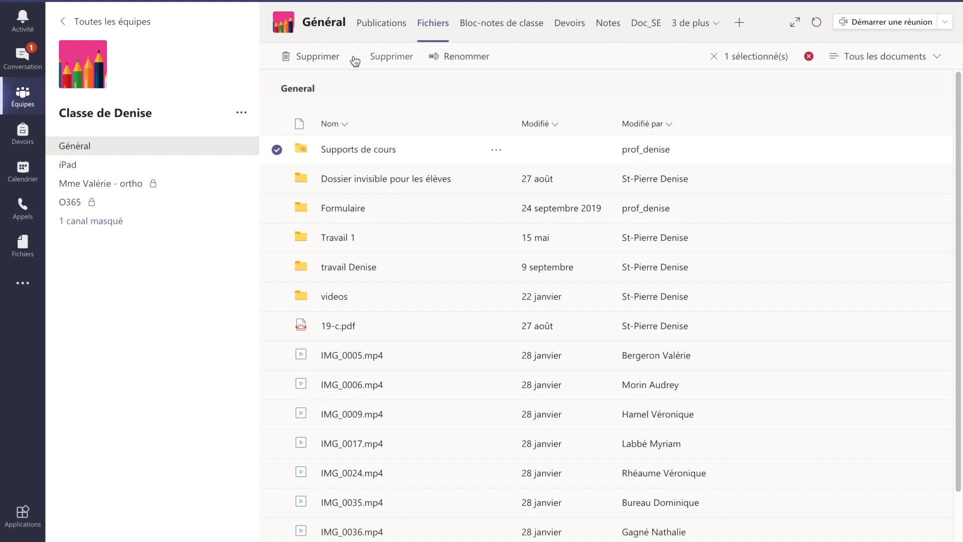
click(329, 56)
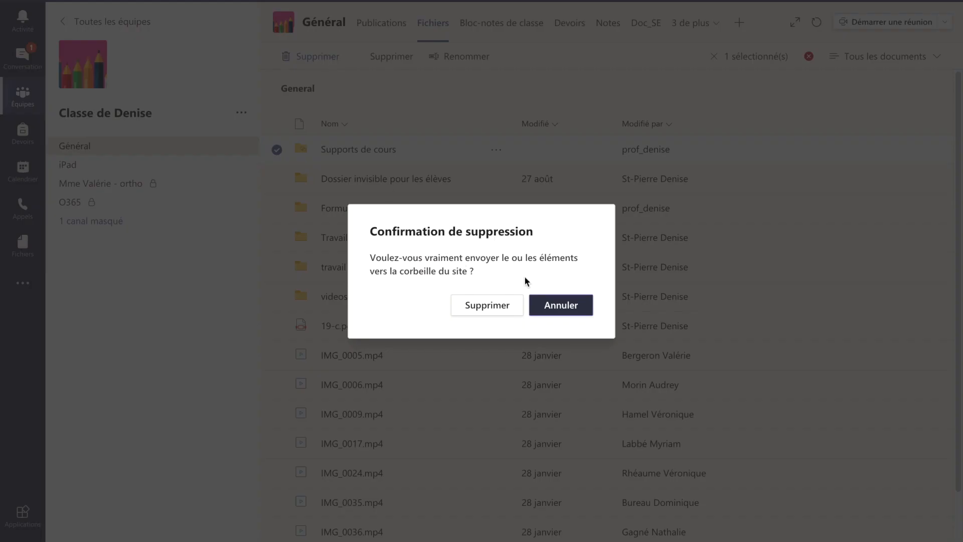
click(504, 311)
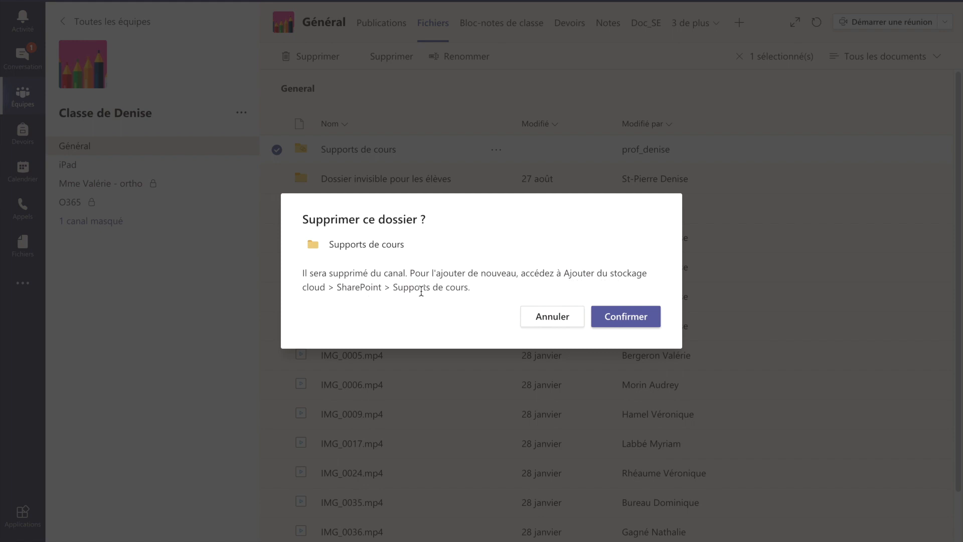
click(631, 319)
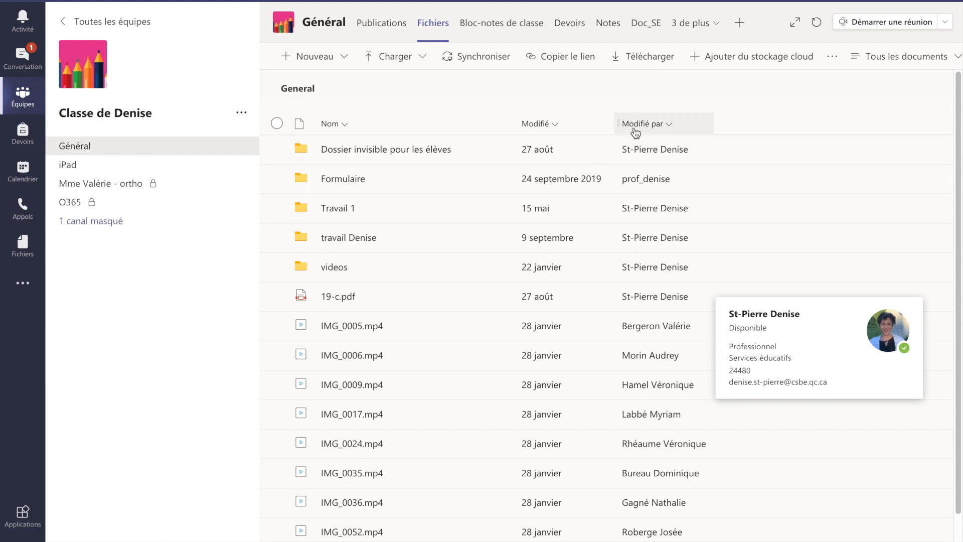
Recreate the class's Supports de cours folder in the channel by adding it as SharePoint cloud storage
click(739, 56)
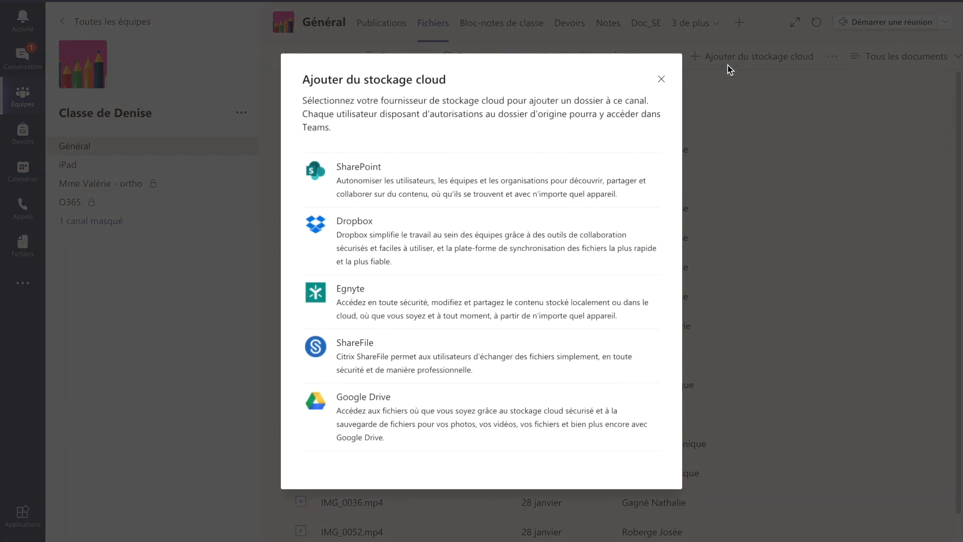
click(341, 176)
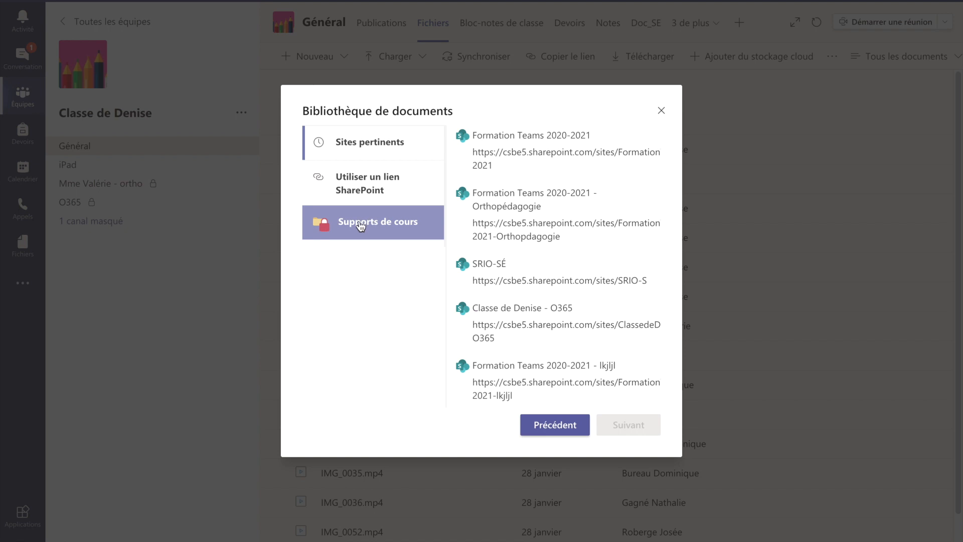
click(360, 228)
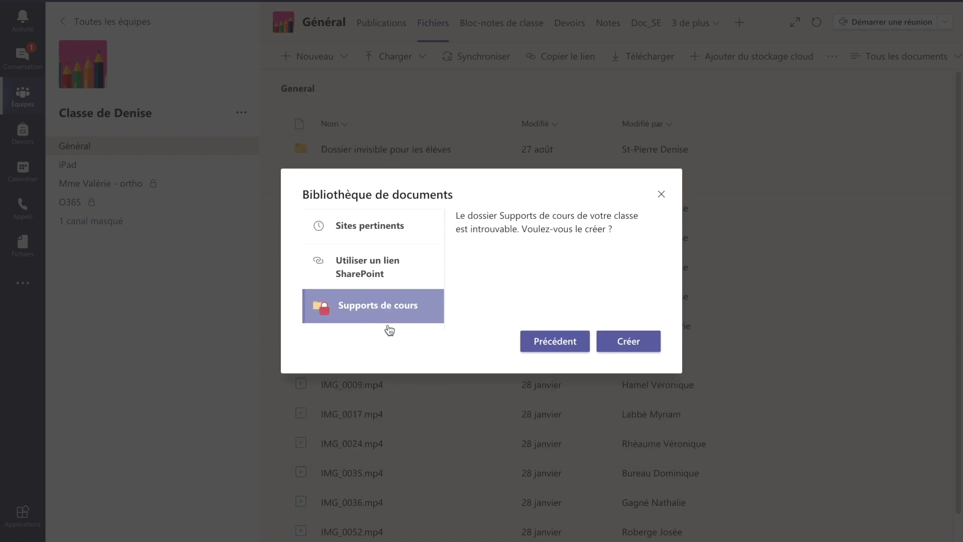
click(631, 341)
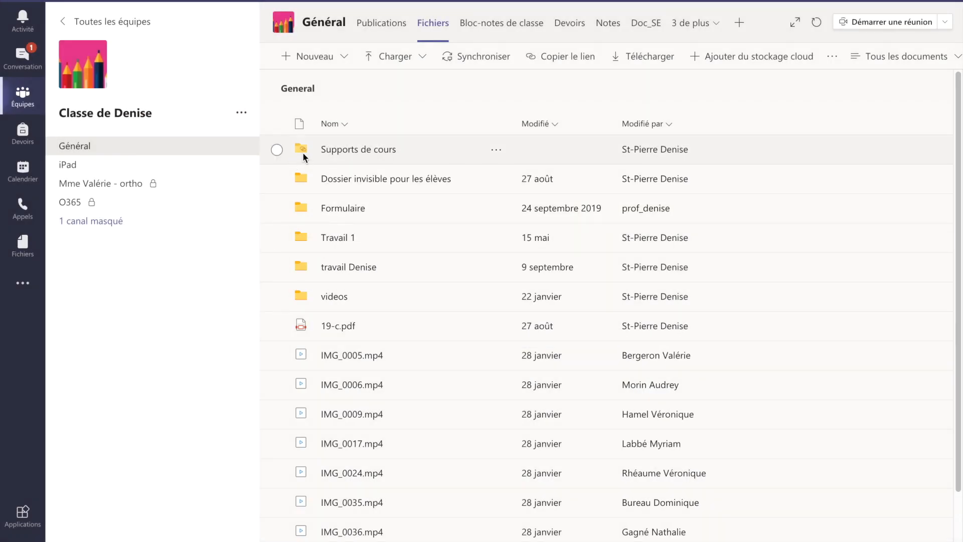
mouse_move(301, 152)
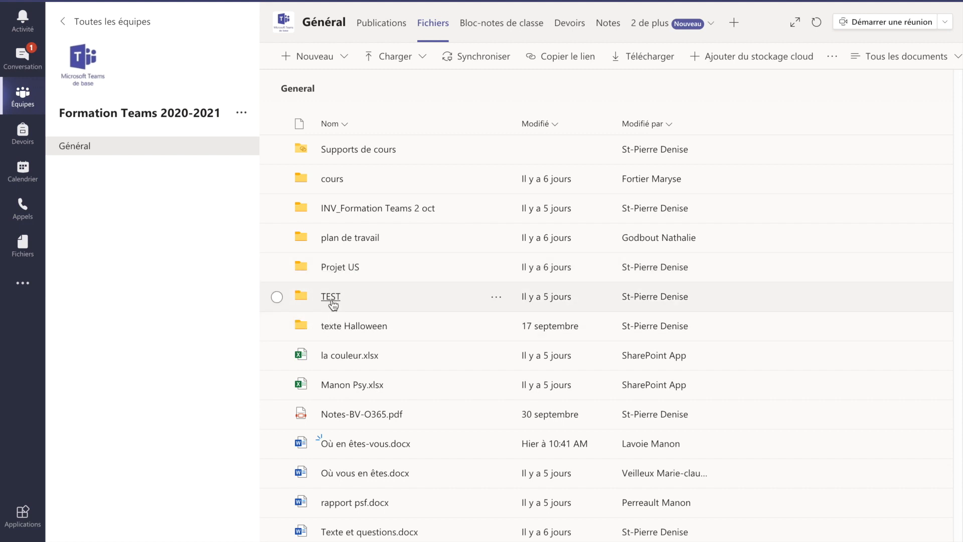
Create a folder named Ecriture collaborative in the General files of the Formation Teams 2020-2021 team
click(341, 55)
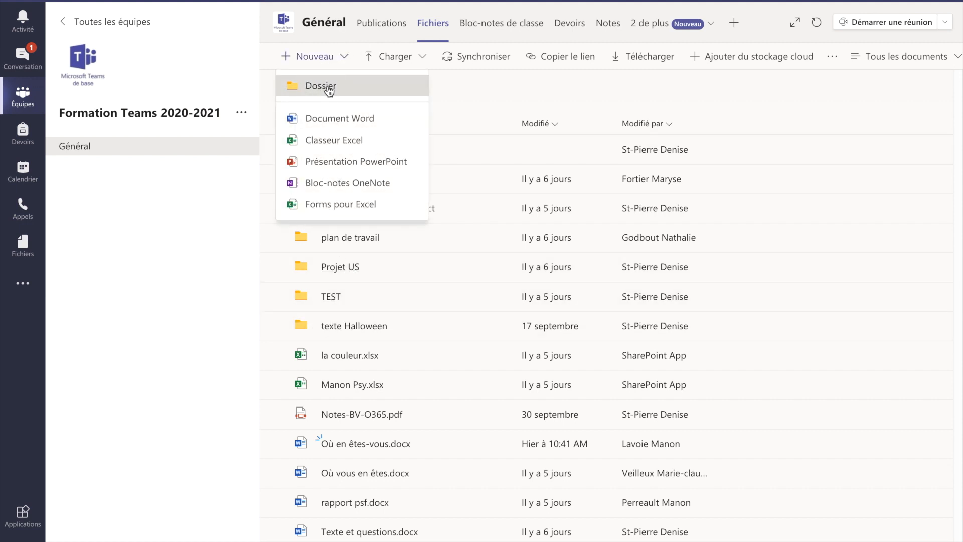
click(321, 88)
text(Ecriture collab)
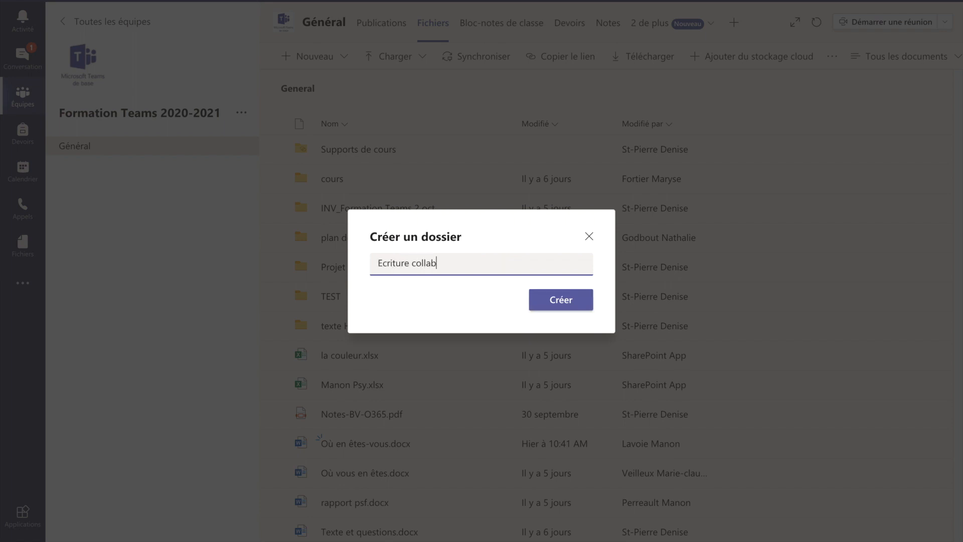
text(oratio)
text(e)
key(Return)
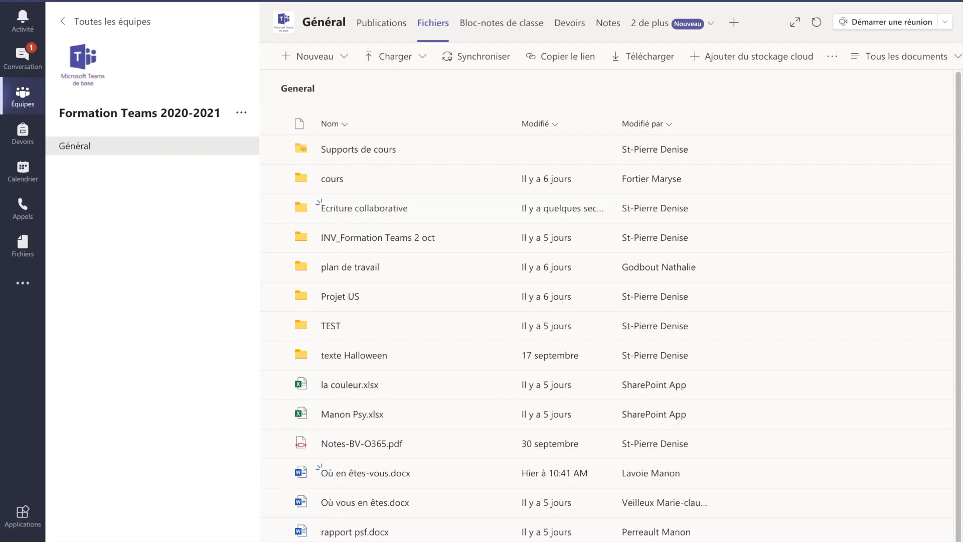
Create a Word document named Groupe 1 inside the Ecriture collaborative folder
click(339, 207)
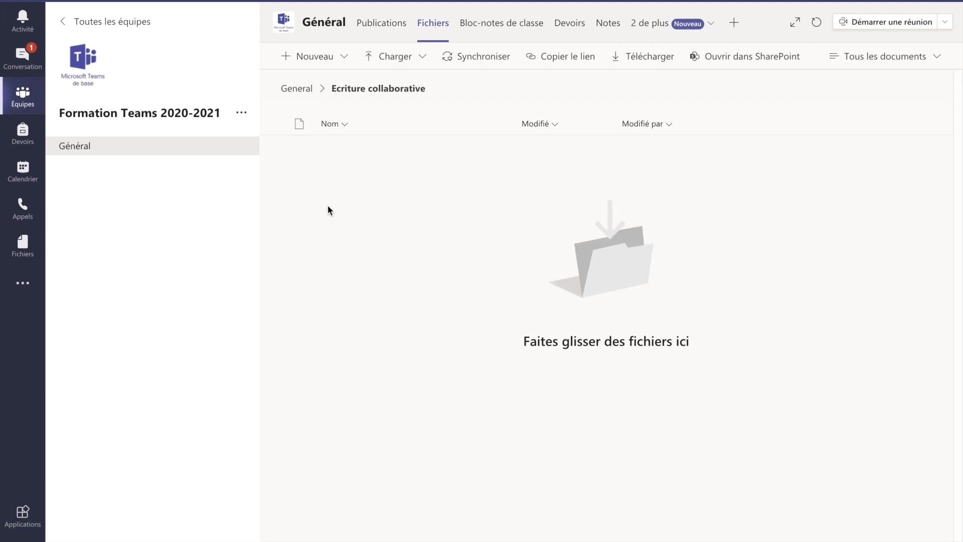
click(335, 59)
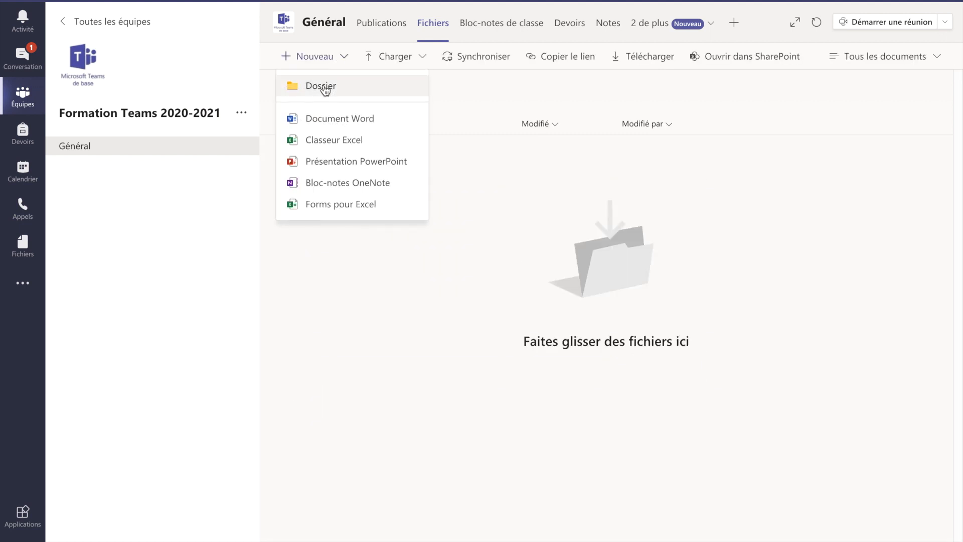
click(323, 119)
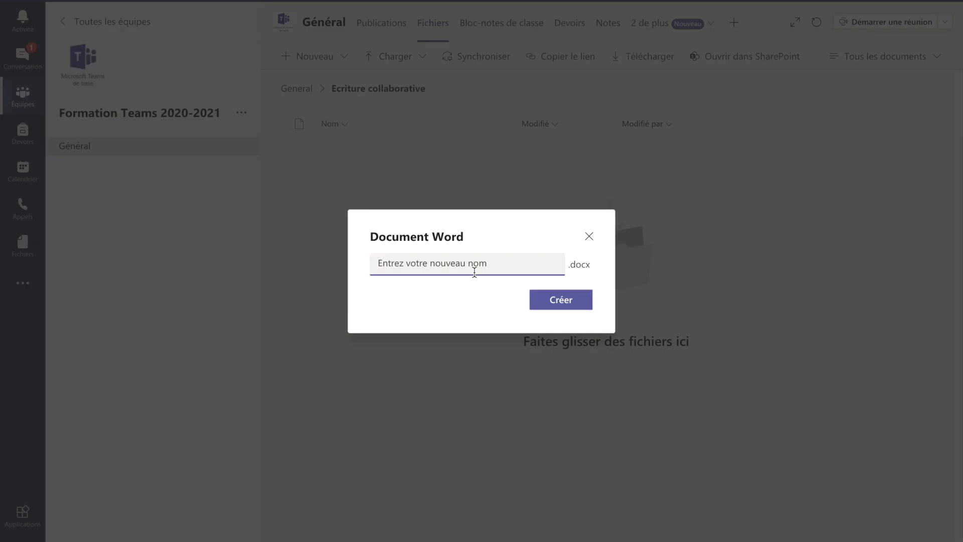
text(Groupe 1)
click(541, 294)
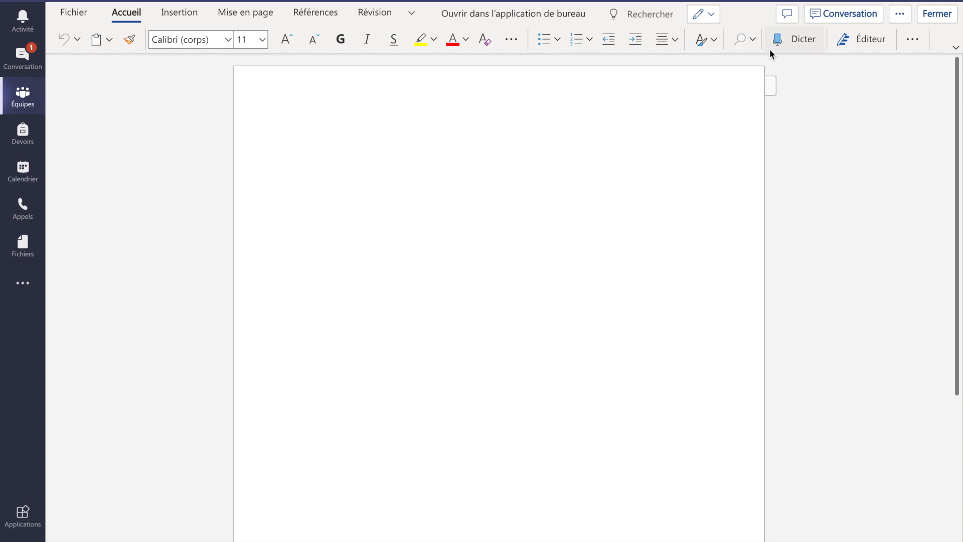
Insert a table with two columns and eight rows in the blank document and narrow its first column
click(386, 146)
click(190, 14)
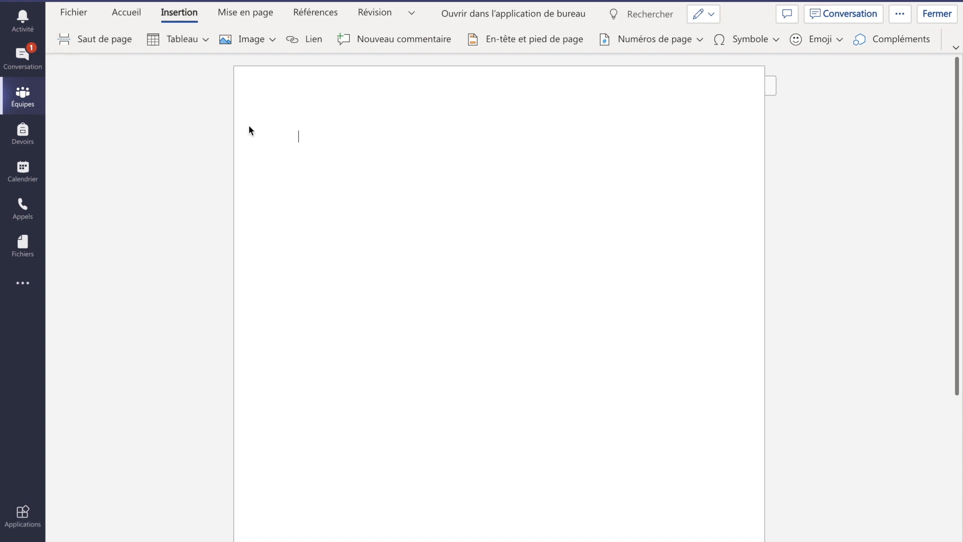
click(179, 41)
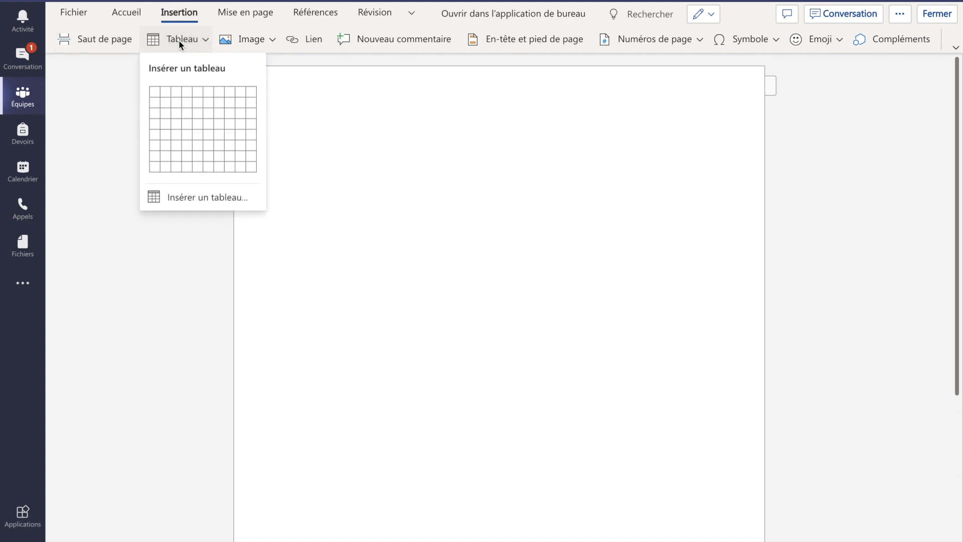
click(163, 164)
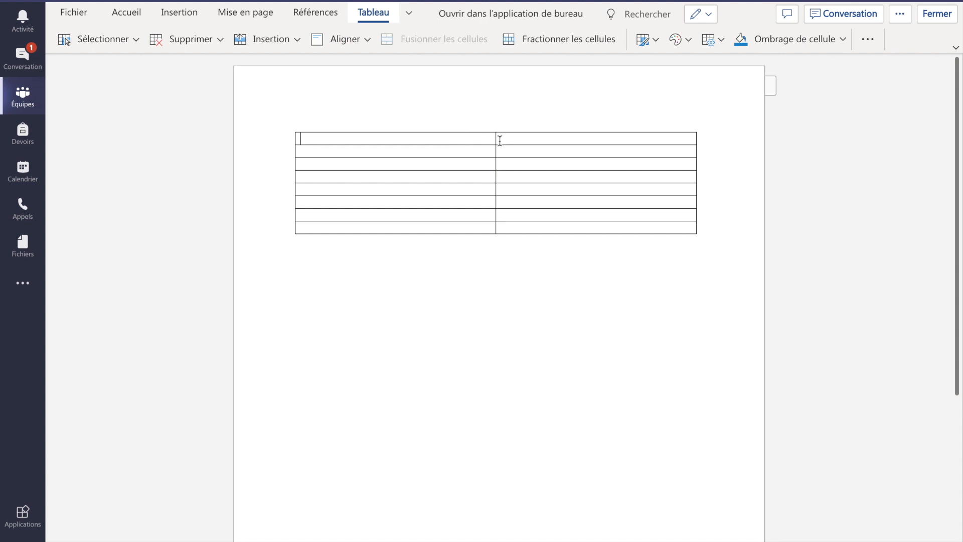
drag(496, 140, 374, 146)
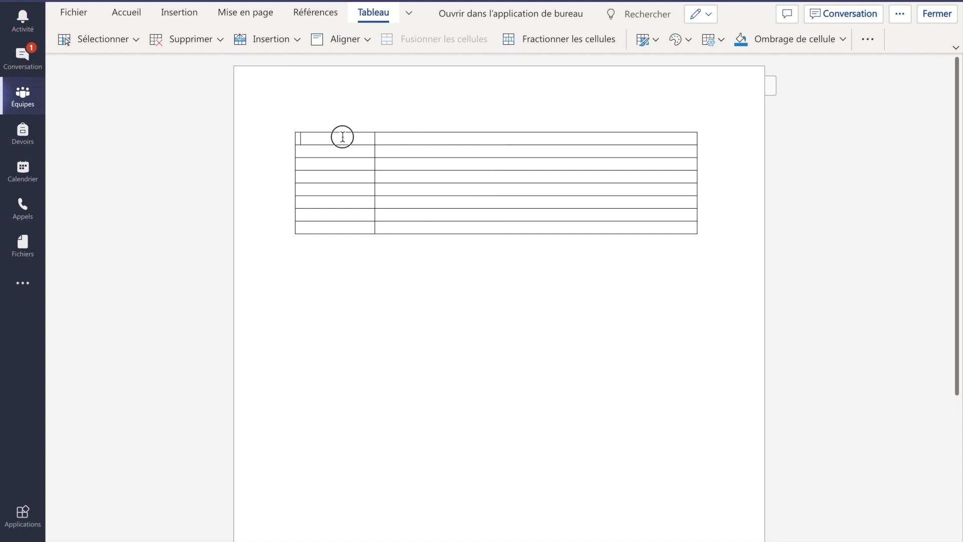
text(Eleve 1)
click(329, 151)
triple_click(338, 139)
text(Sujet)
text(Sujet)
text( 2)
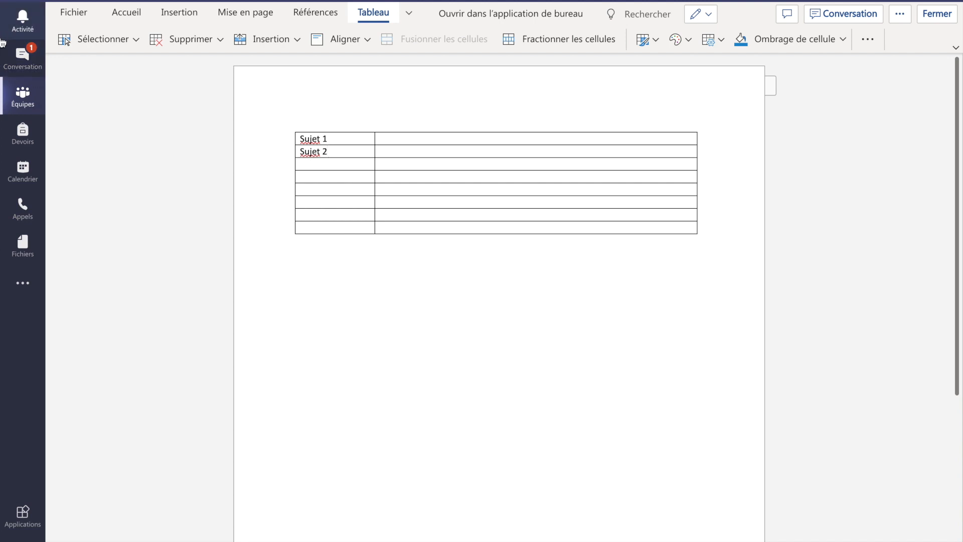
drag(333, 141, 291, 147)
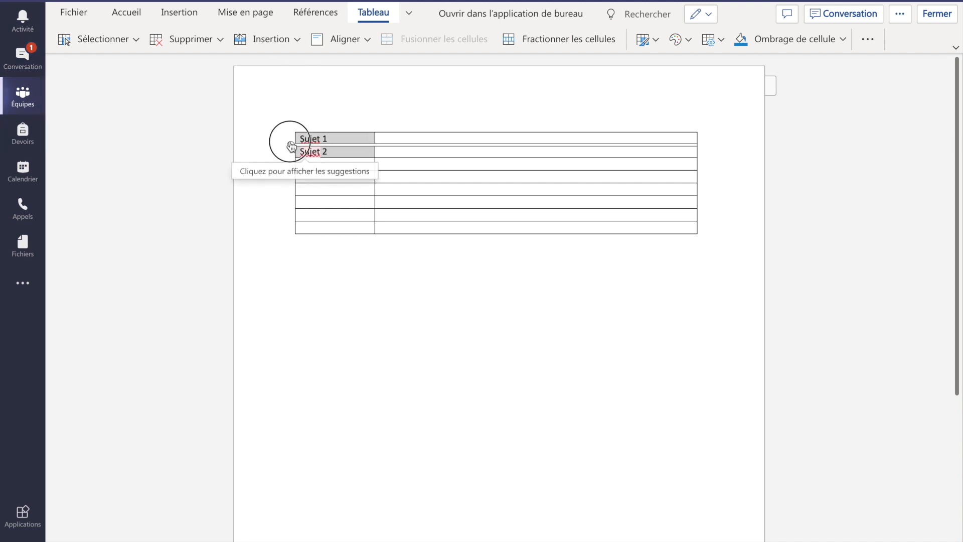
key(Delete)
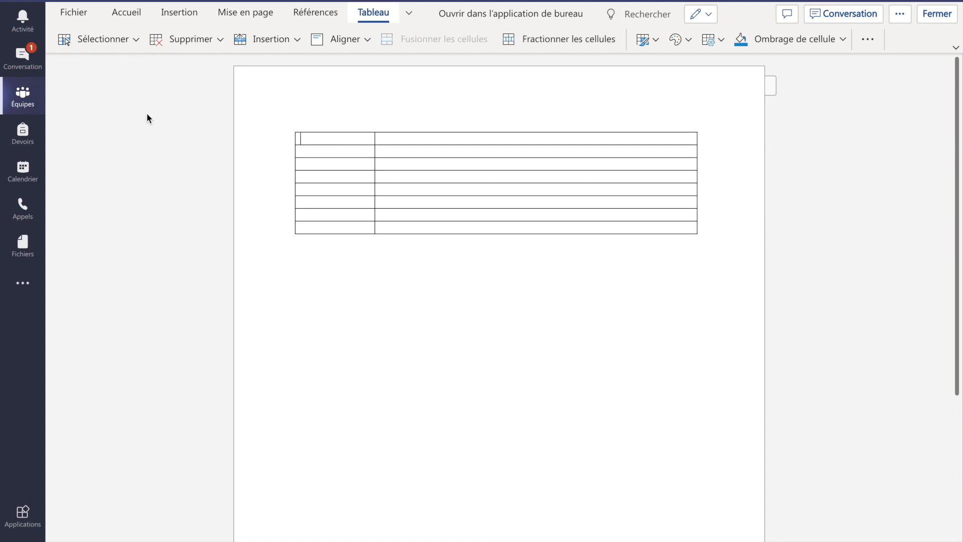
Label the first three table rows eleve1, eleve2 and Eleve 3, and enter the sample text Fsdfsdfsdf beside eleve1
text(eleve)
text(1)
text(el)
text(eve2)
click(332, 164)
text(eleve 3)
key(Return)
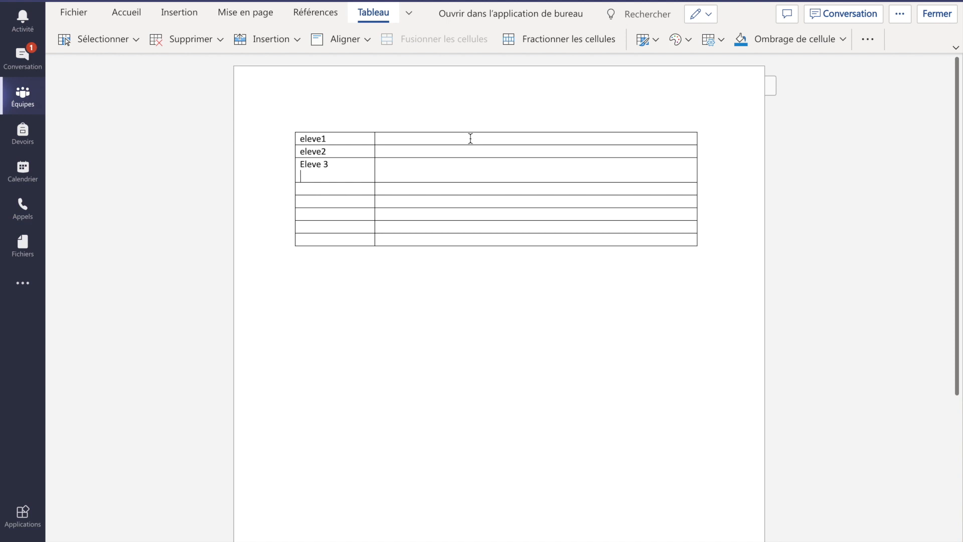
text(fsdfsdfsdf)
key(Return)
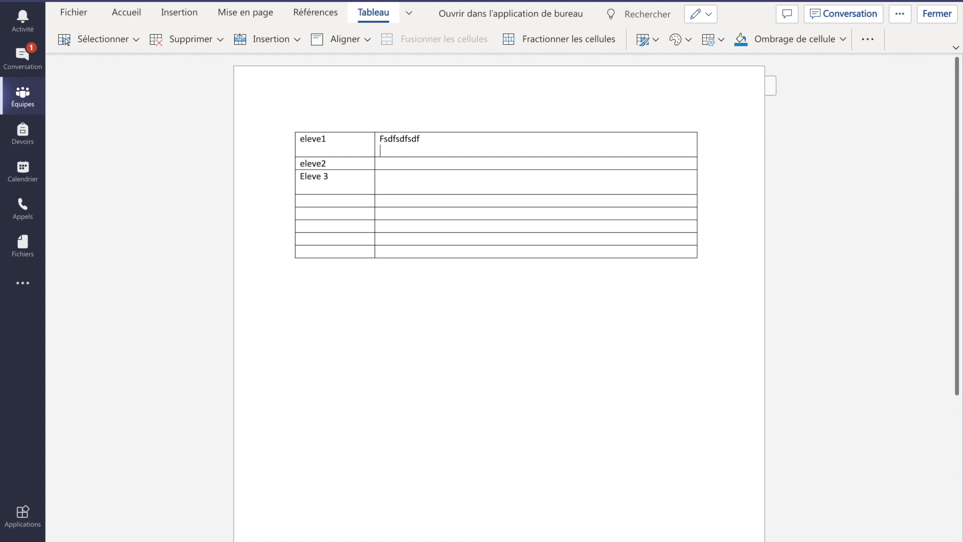
Add the sample lines Gdfgdfgdfg and Sdfsdfdsf below the existing text in the cell beside eleve1
text(Gdfgdfgdfg)
key(Return)
text(sdfsdfdsf)
key(Return)
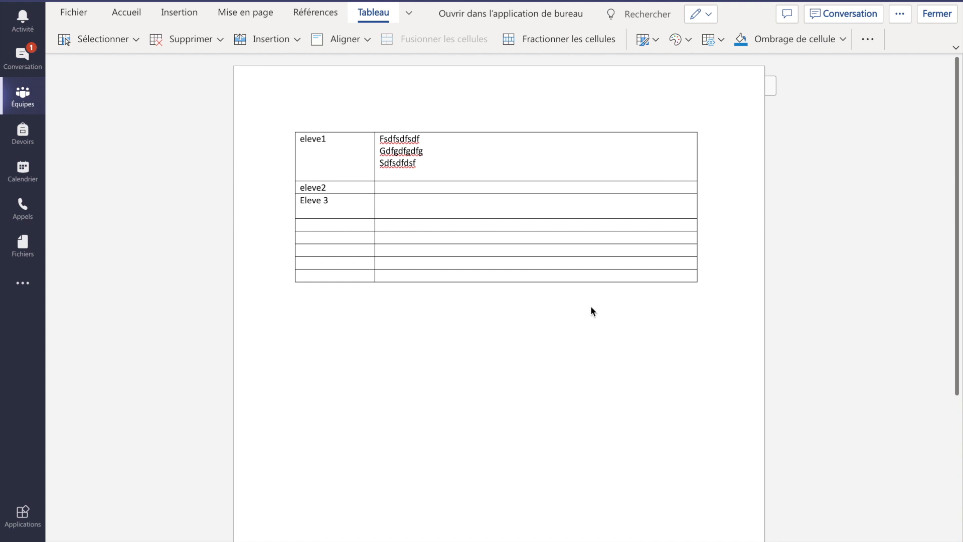
click(126, 13)
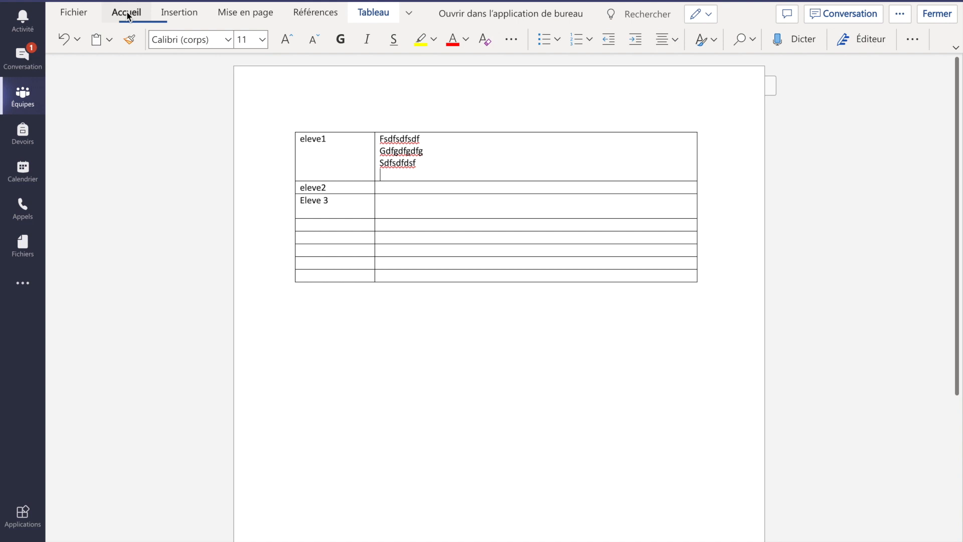
click(176, 17)
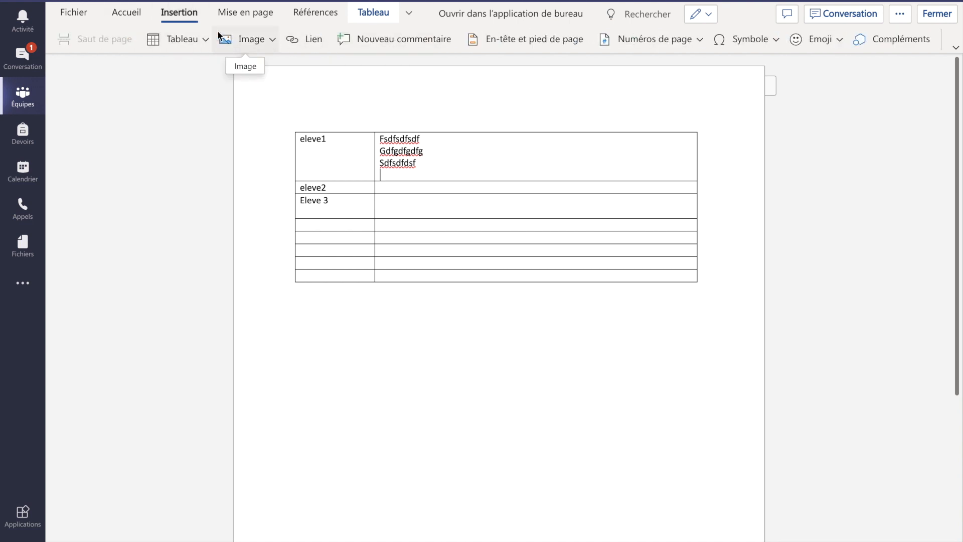
click(266, 13)
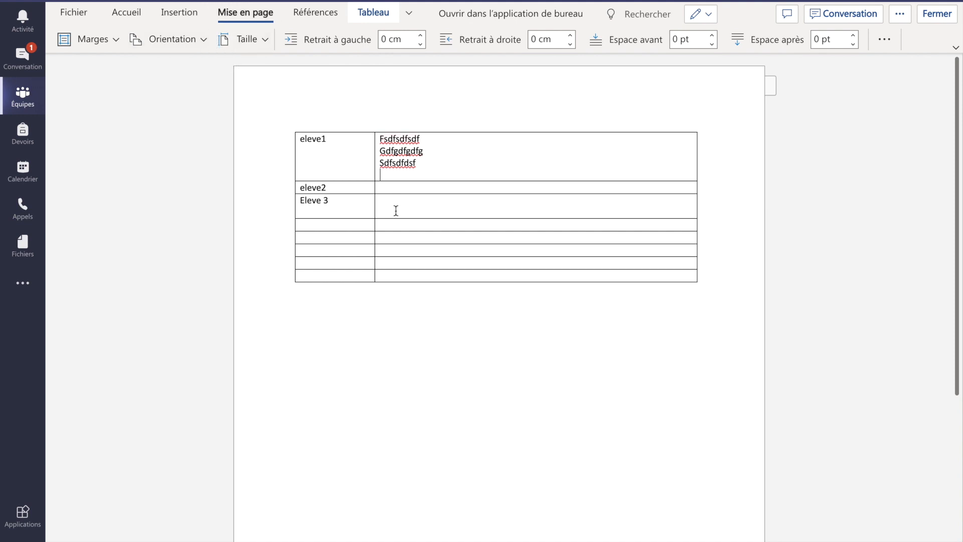
Display the view tools and write "Je suis capable de lire ce que les humains écrivent." in the cell beside eleve2
click(409, 14)
click(404, 58)
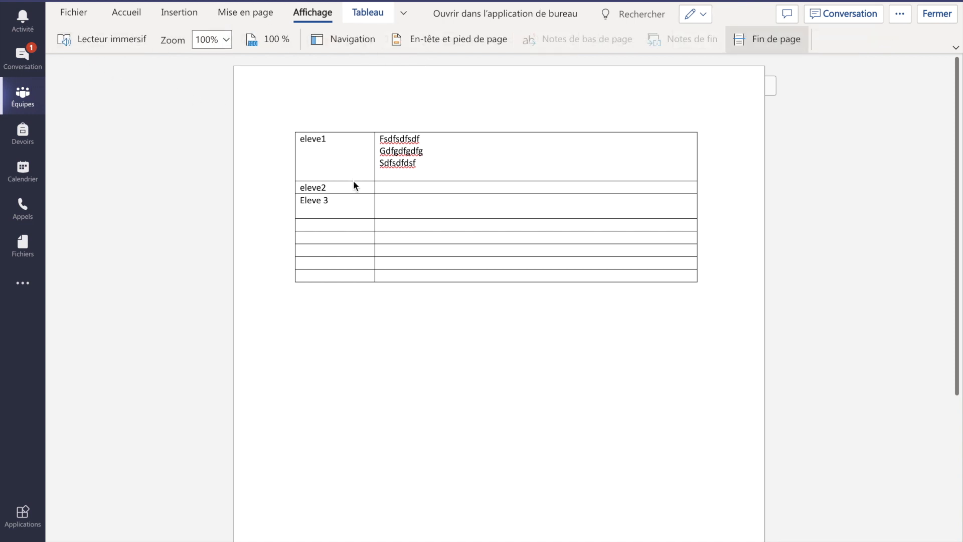
click(388, 189)
click(438, 192)
text(Je suis capable de lire)
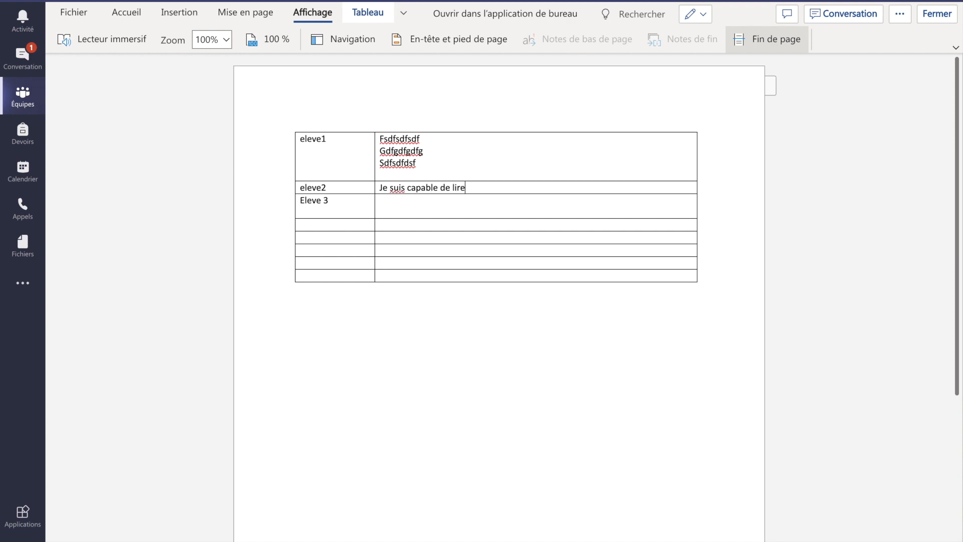
text( ce que les humains écrive)
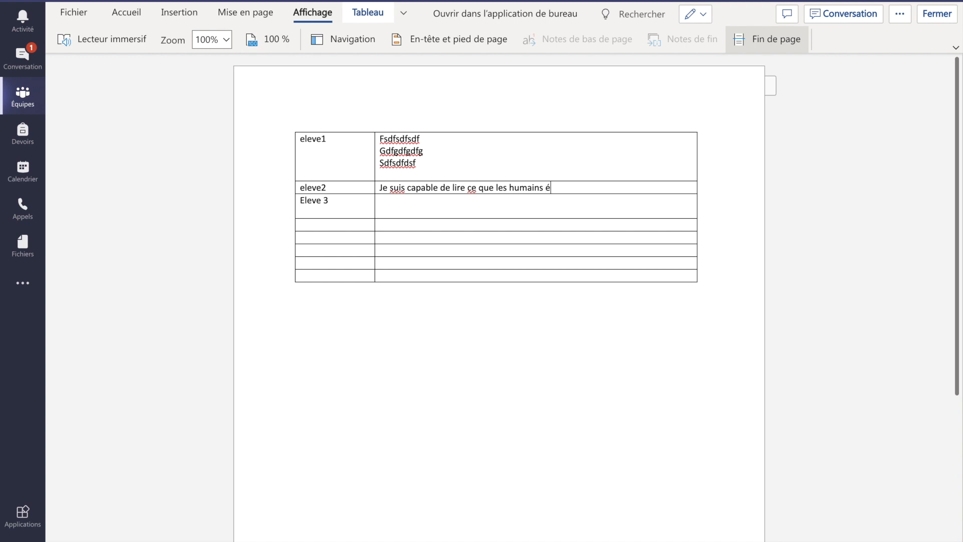
text(nt.)
Open the document in the immersive reader at the eleve2 row and have the text read aloud from the word Je
click(376, 187)
click(97, 40)
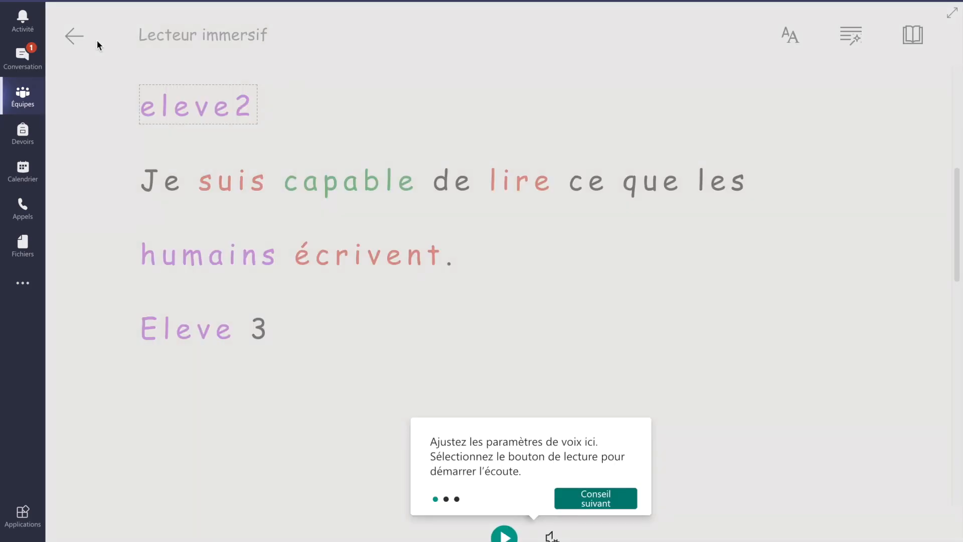
click(140, 179)
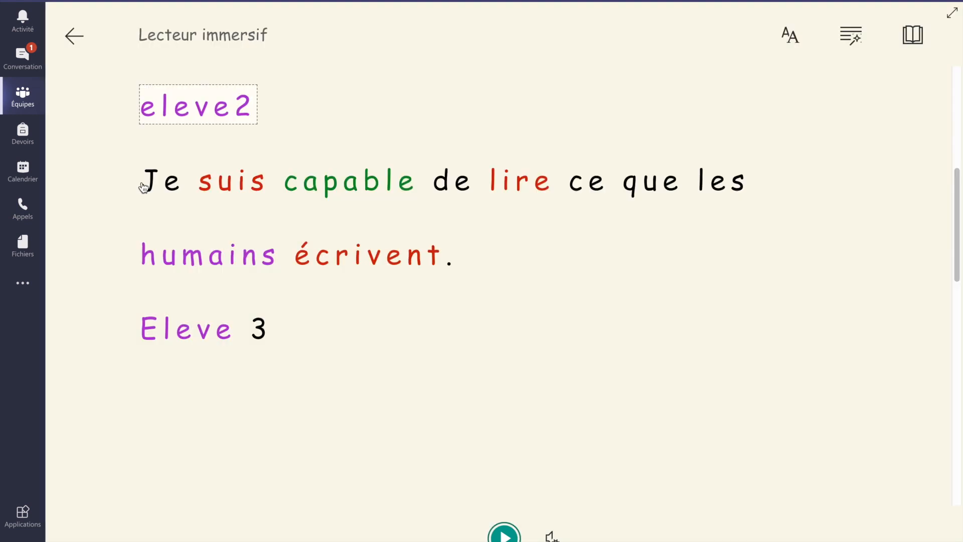
click(144, 185)
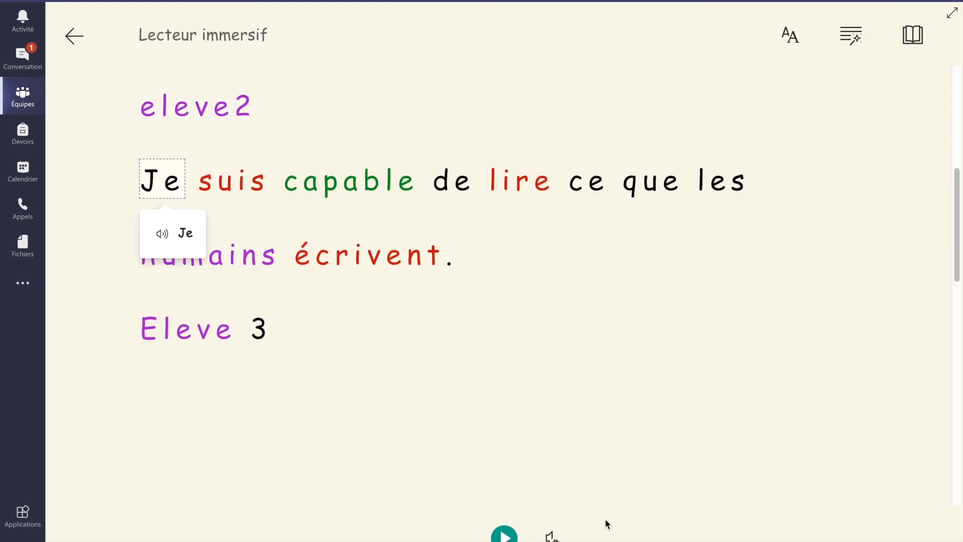
click(504, 536)
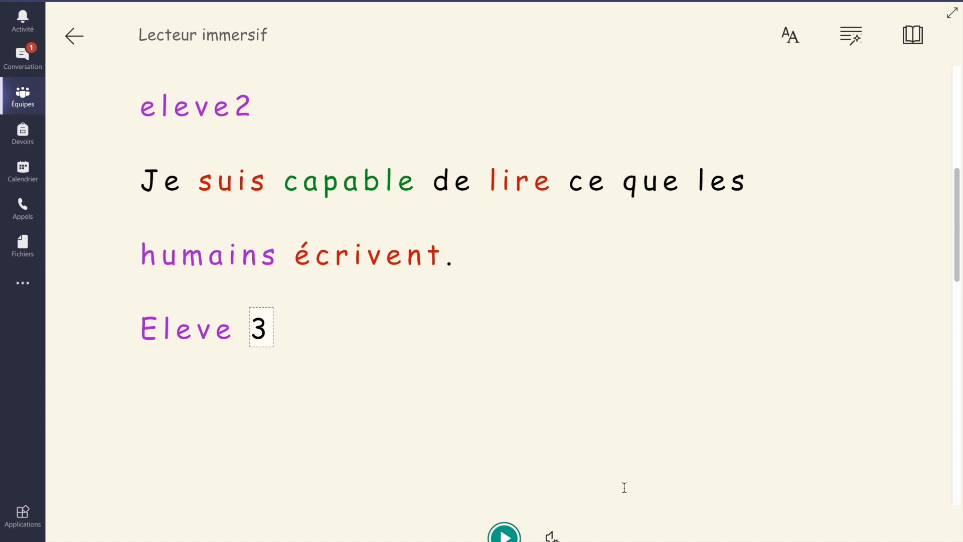
Examine the immersive reader's voice speed and voice selection settings, as well as its text preferences
click(552, 536)
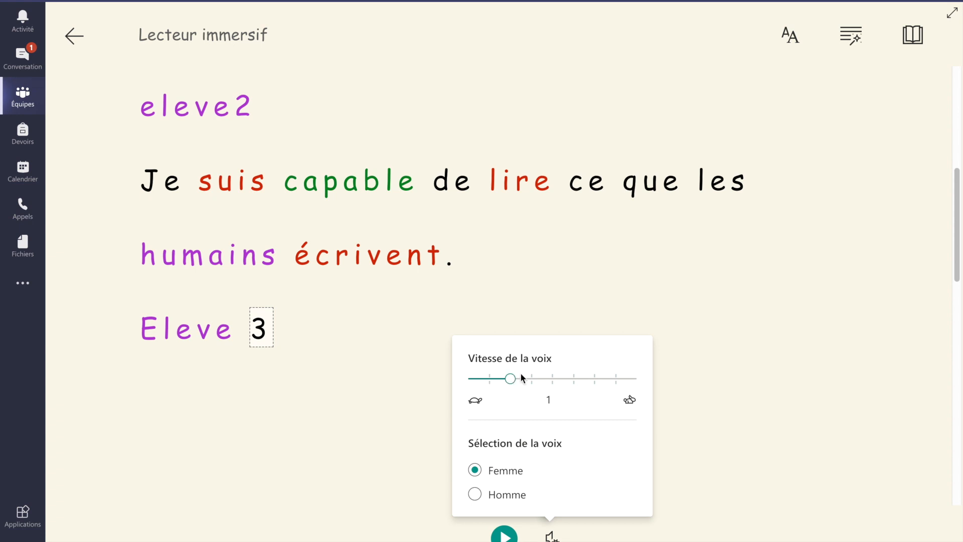
click(687, 427)
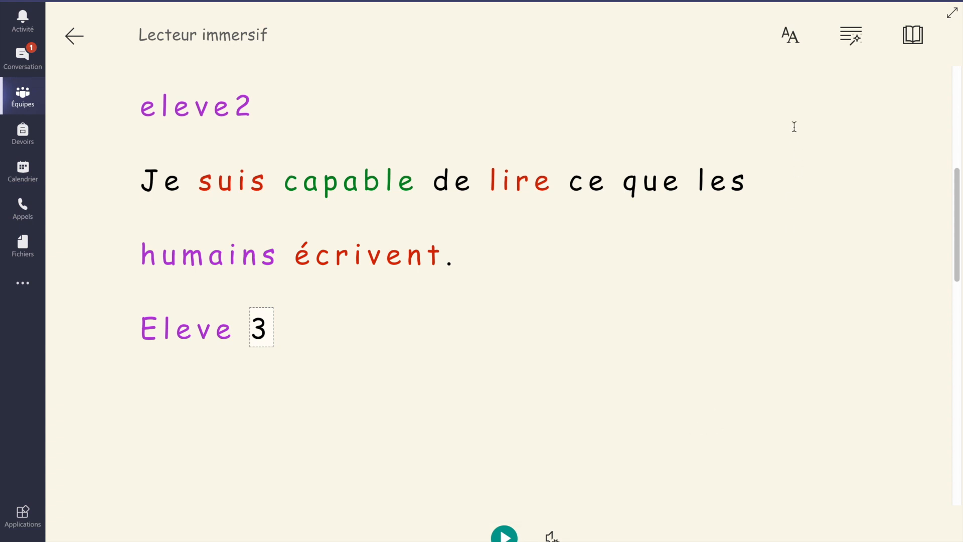
click(790, 35)
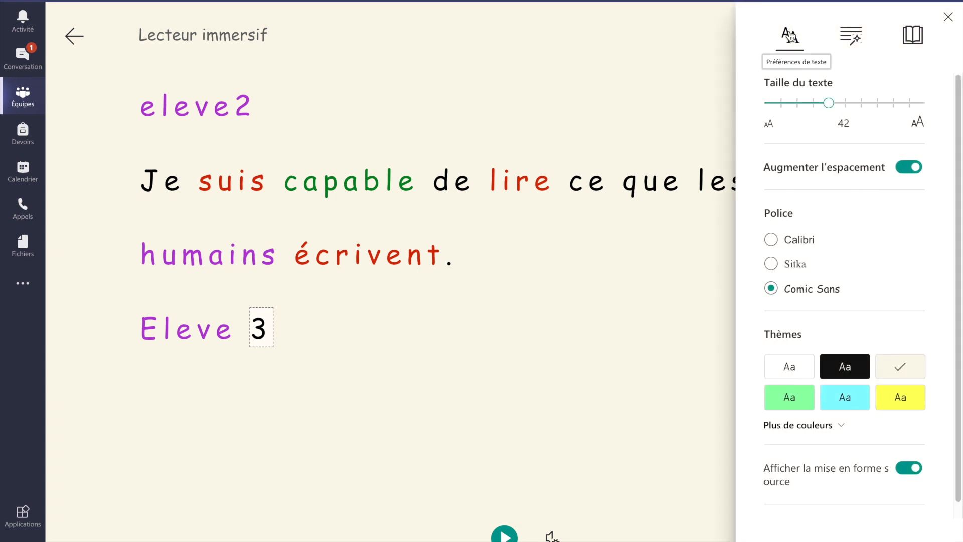
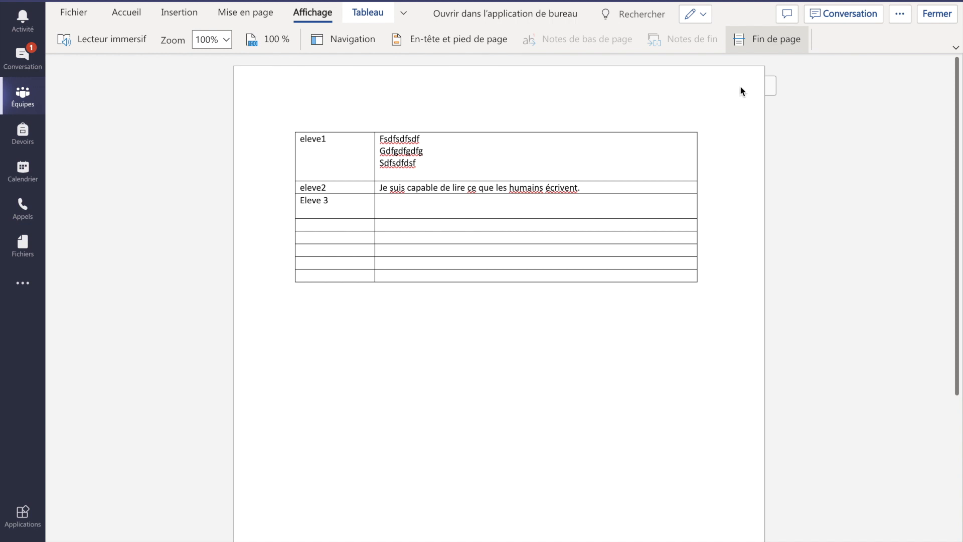
Close the collaborative document and return from the Ecriture collaborative folder to the General folder
click(938, 16)
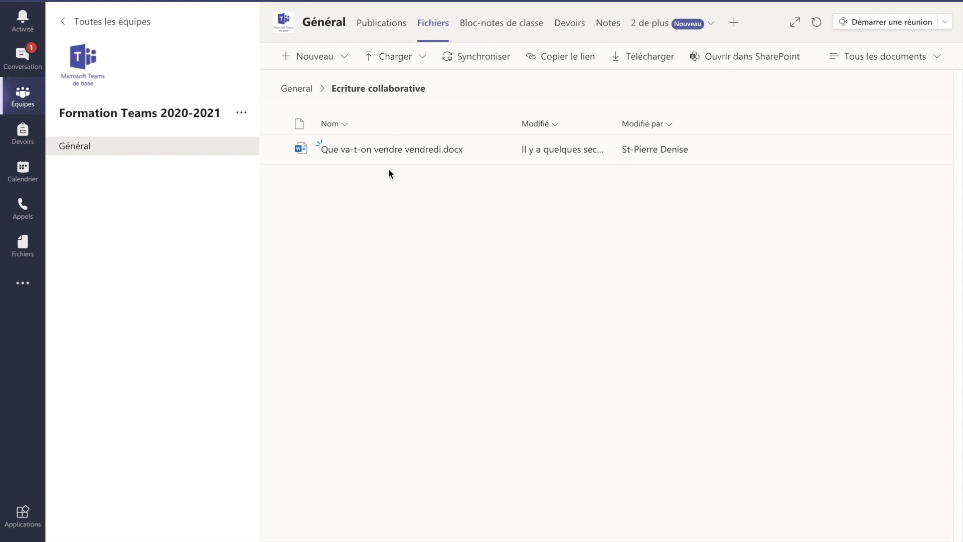
click(304, 90)
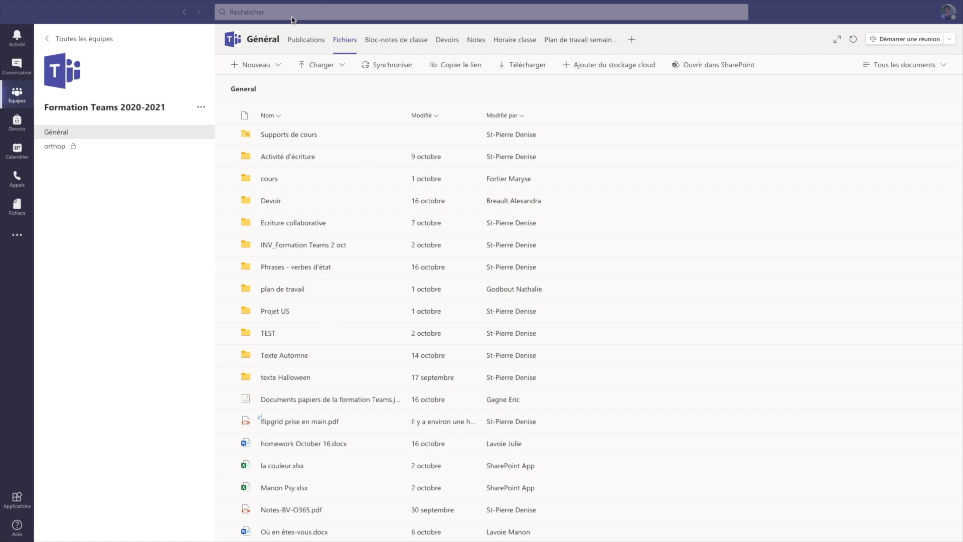
Create a Word document named les couleurs inside the Texte Automne folder of the General files
click(277, 67)
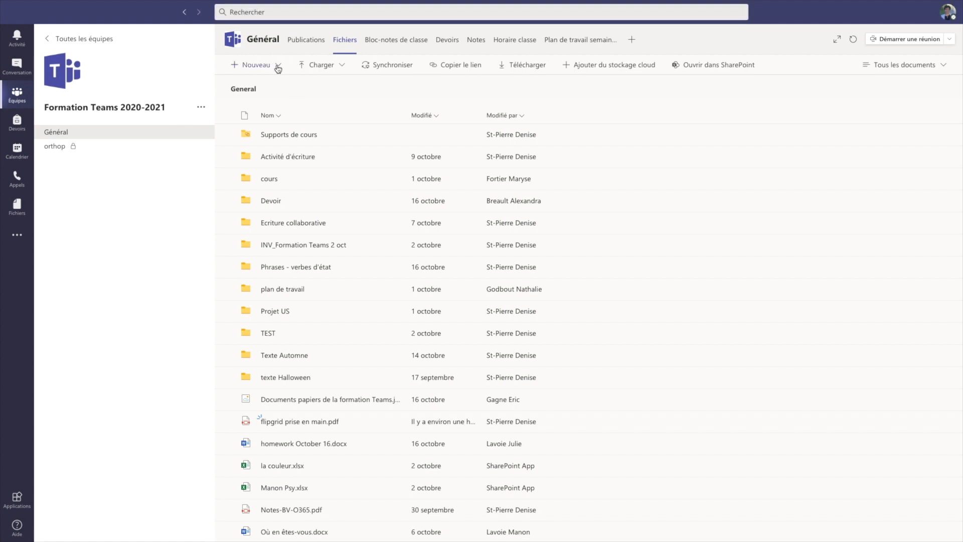
click(279, 67)
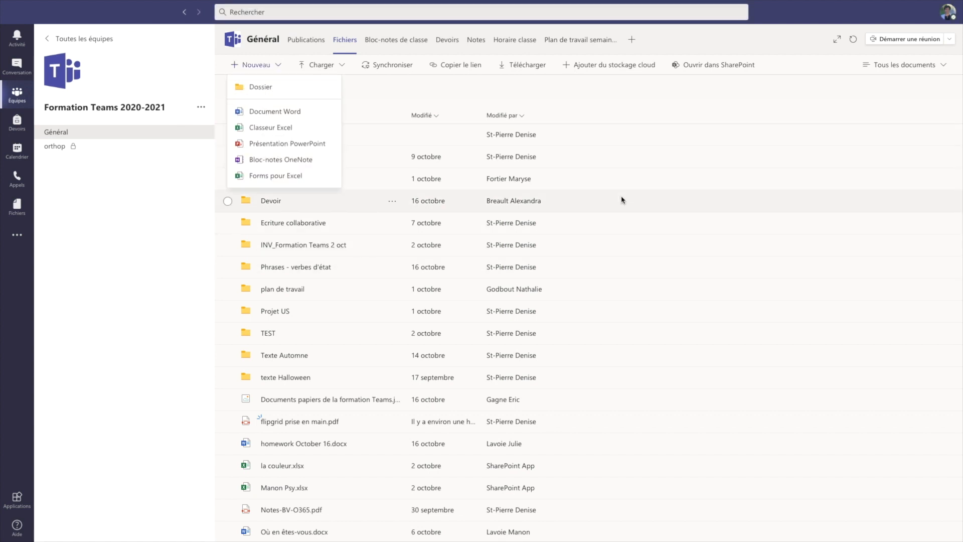
click(228, 356)
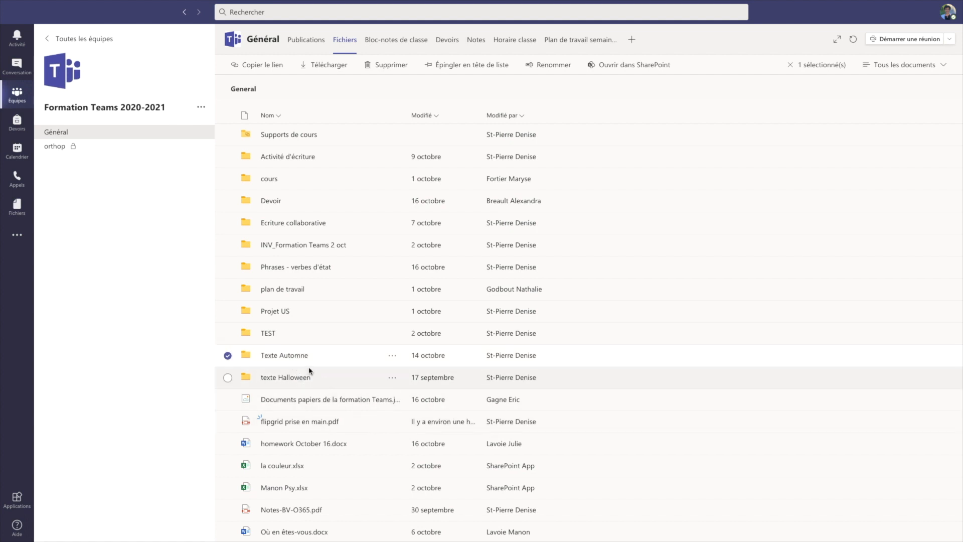
click(287, 355)
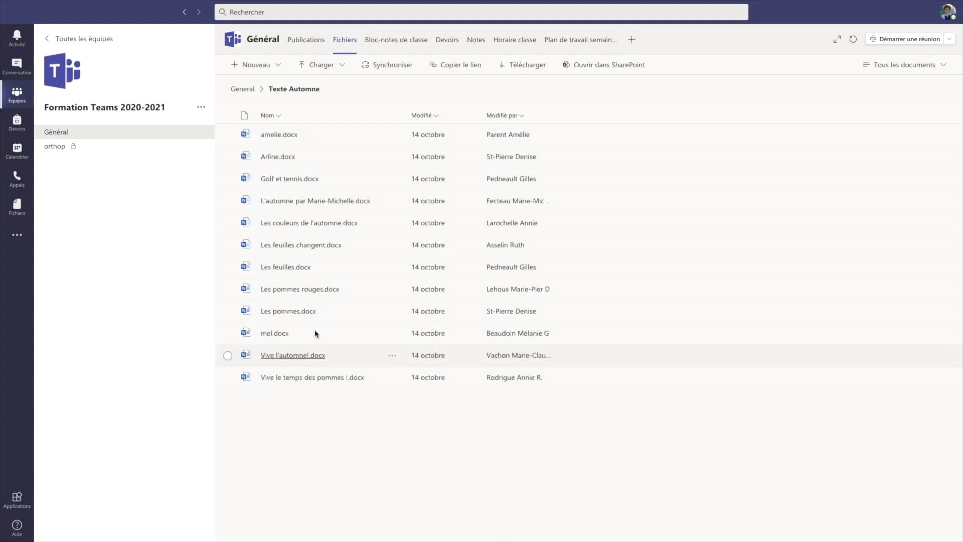
click(279, 65)
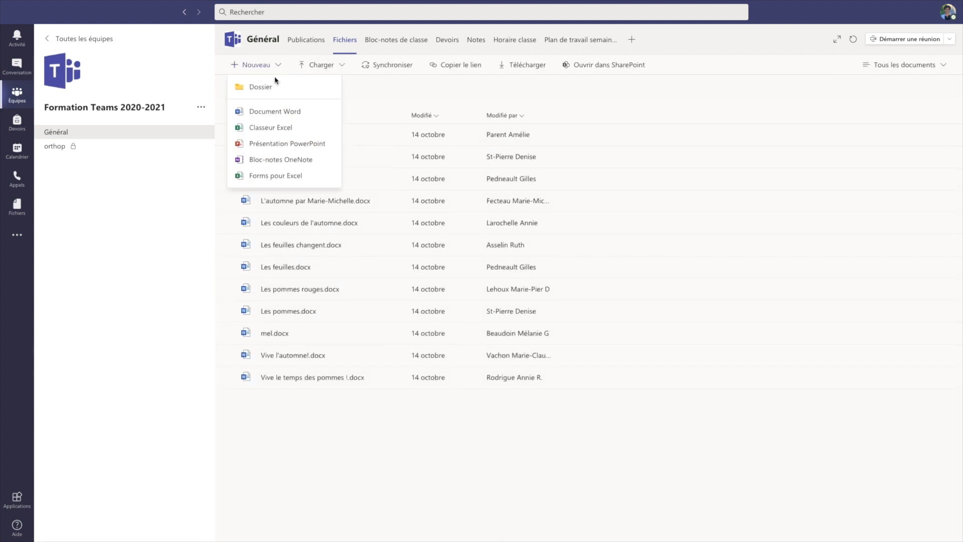
click(279, 113)
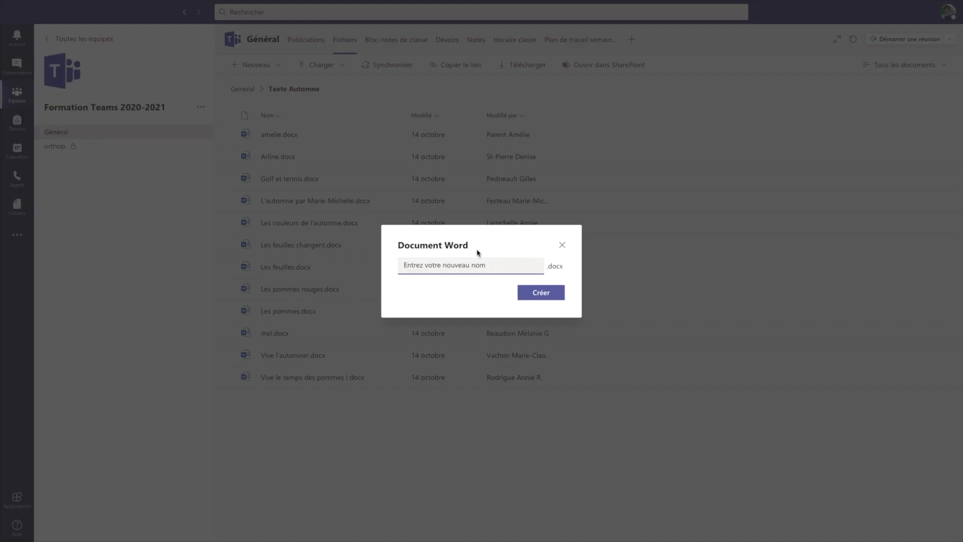
text(les couleurs)
click(563, 292)
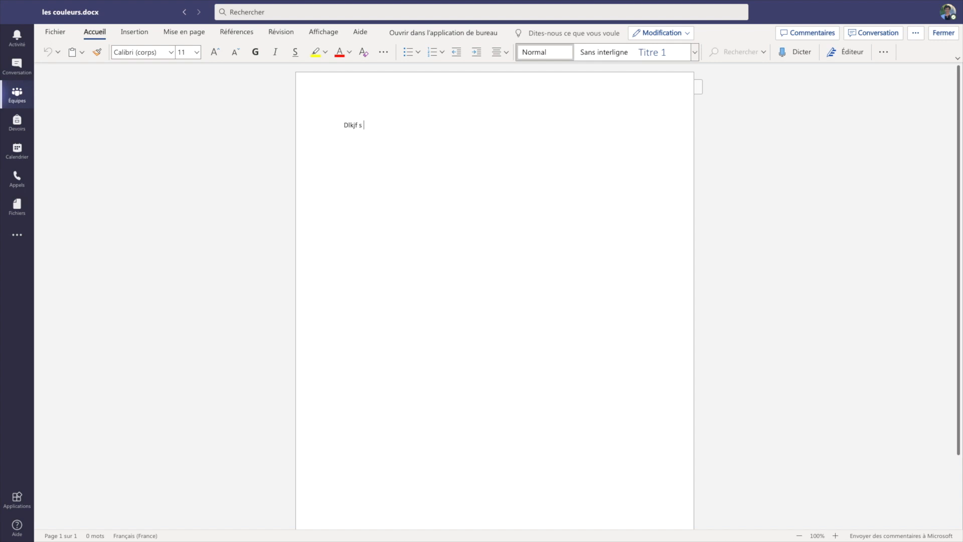
Fill the first line of the les couleurs document with placeholder text and close the document
text(sld jsdflsd fd)
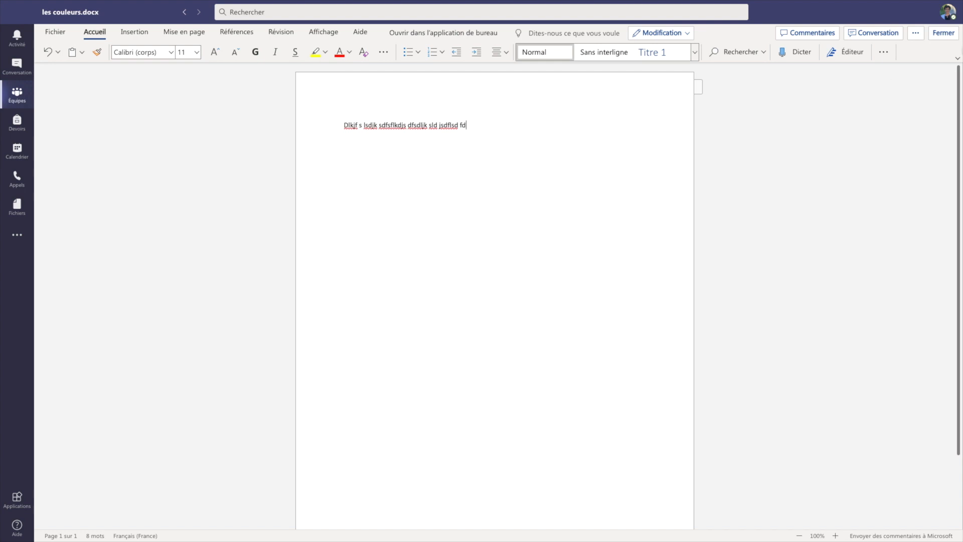
click(944, 33)
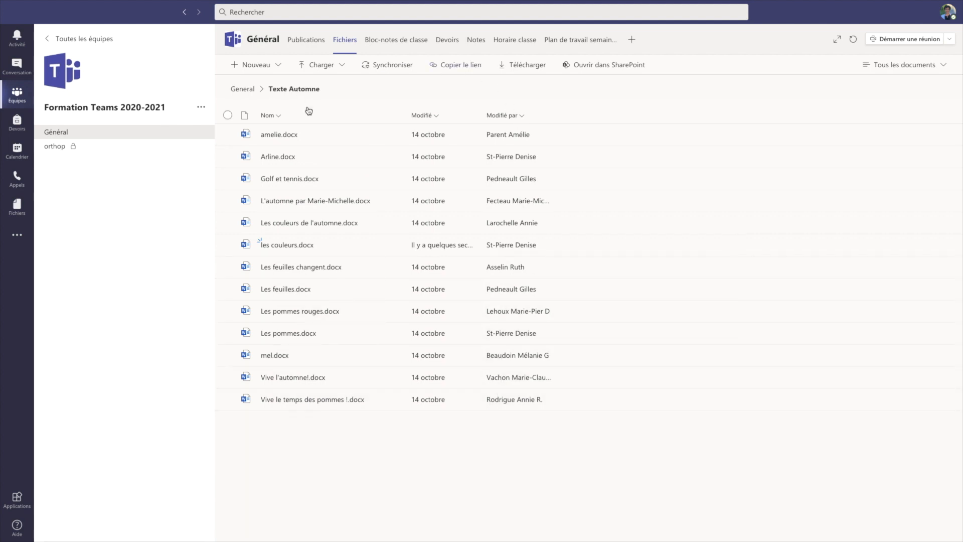
click(275, 67)
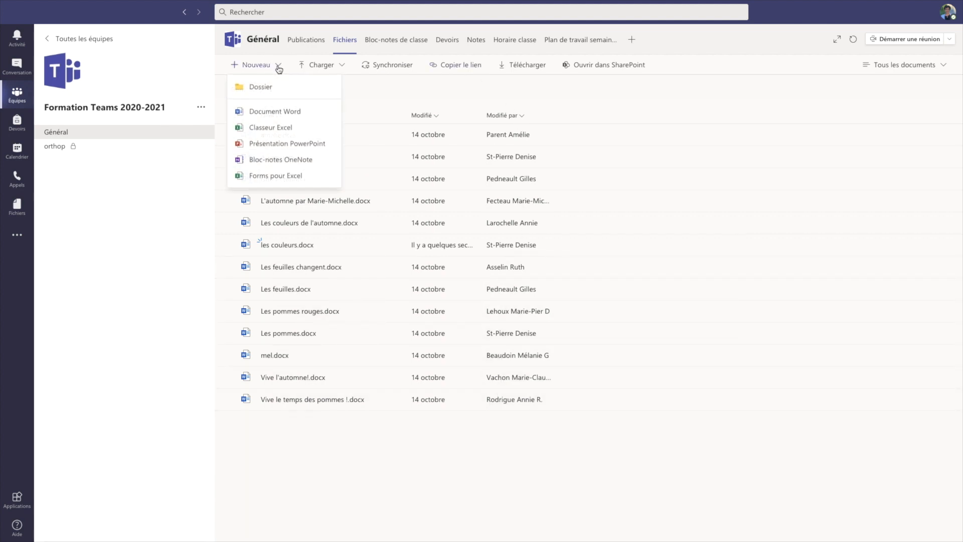
click(558, 127)
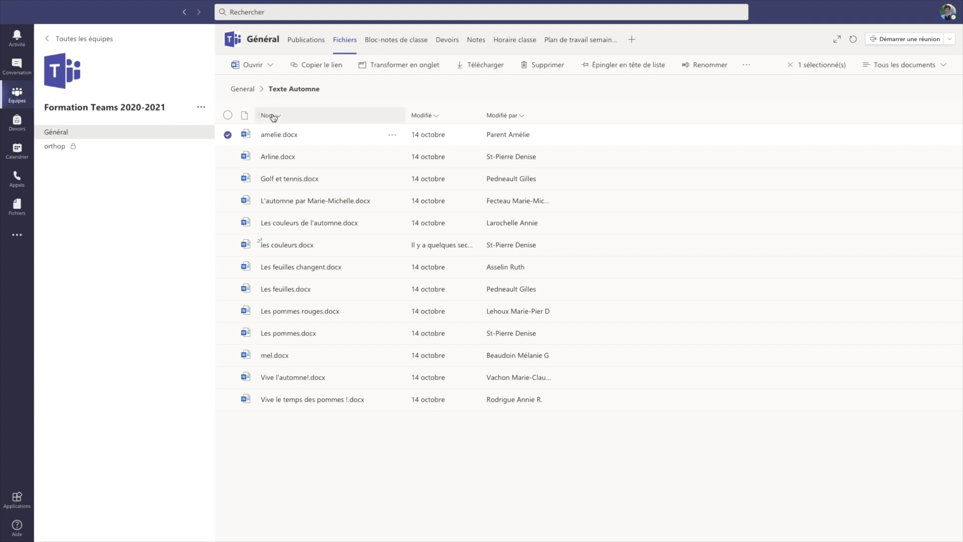
Return to the General files and open the Texte Automne folder in SharePoint in the browser, choosing the teacher's account for sign-in
click(245, 91)
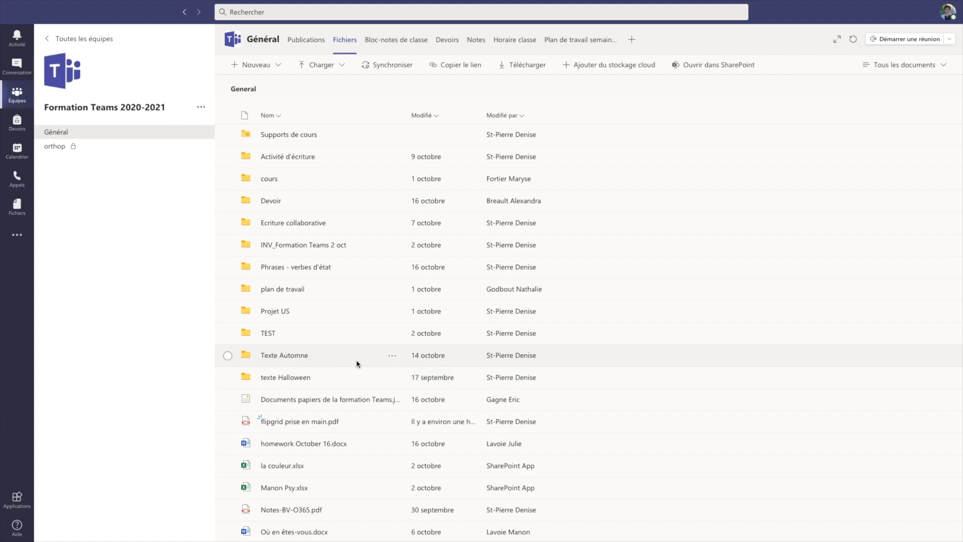
click(393, 358)
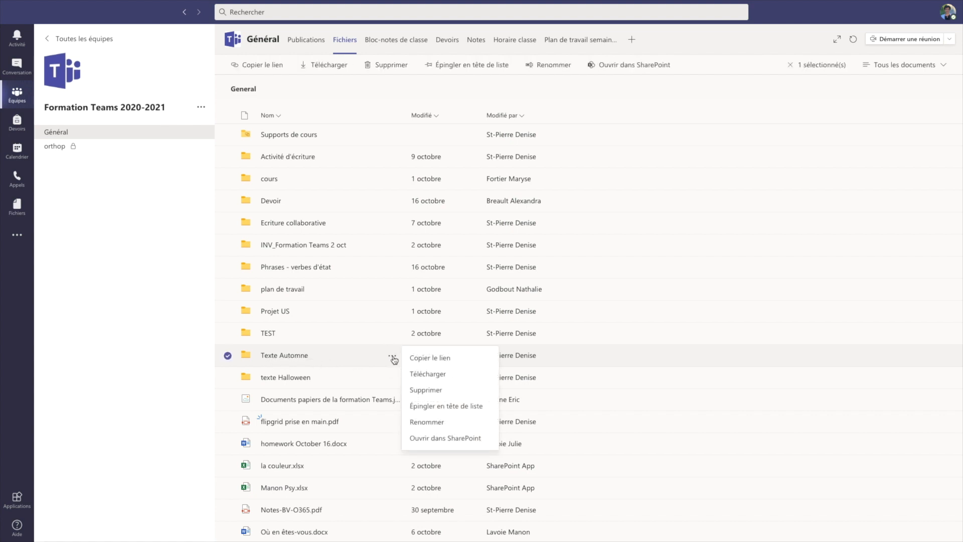
click(438, 439)
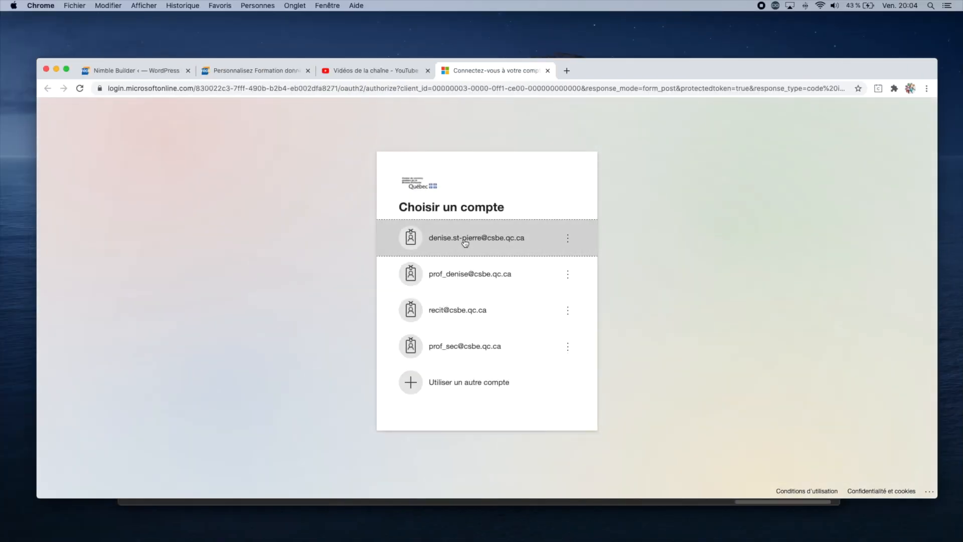
click(465, 243)
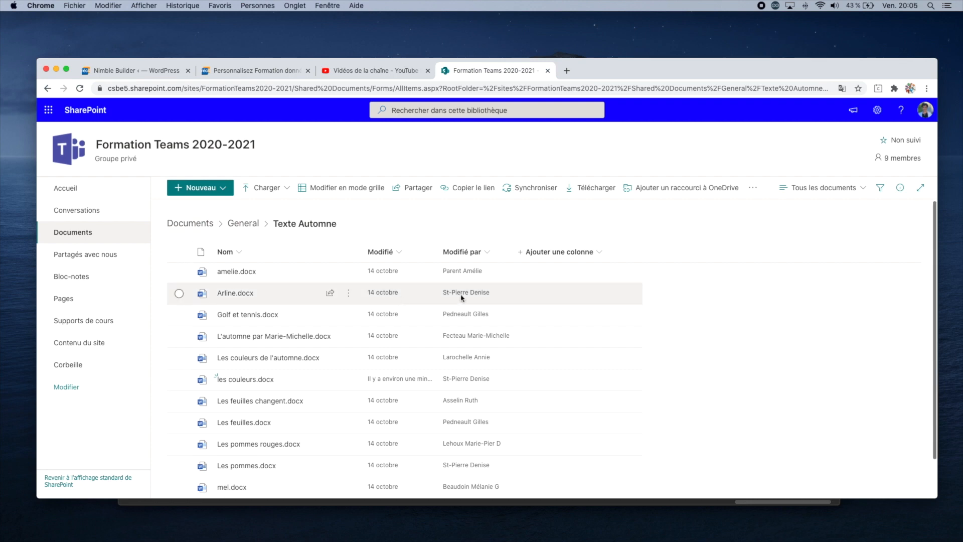
Remove the Formation Teams 2020-2021 Members group's direct access to the Texte Automne folder through its access management
click(900, 191)
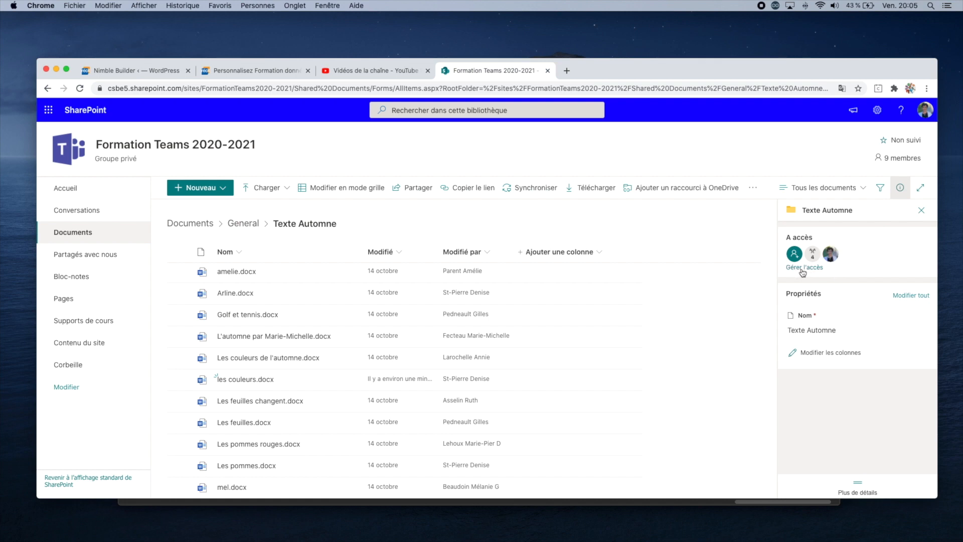
click(801, 270)
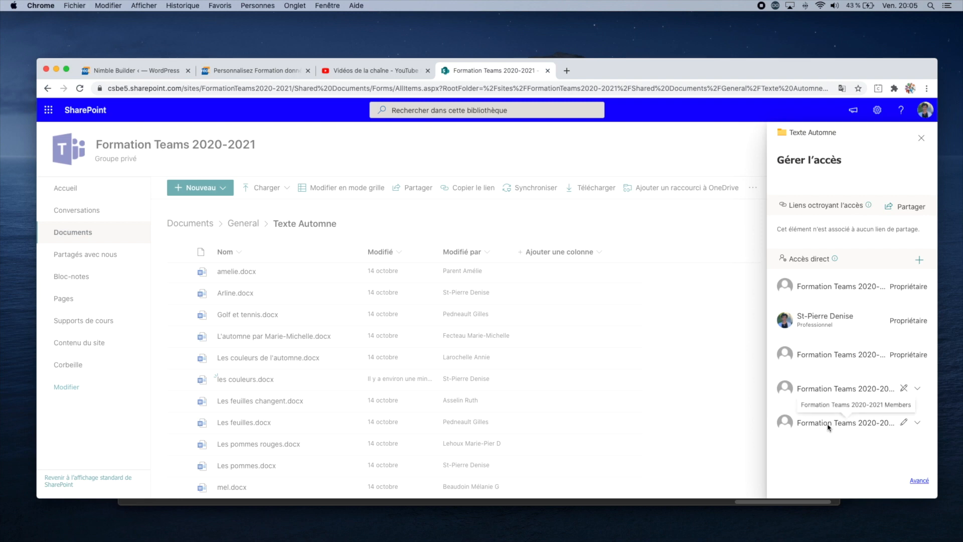
click(917, 426)
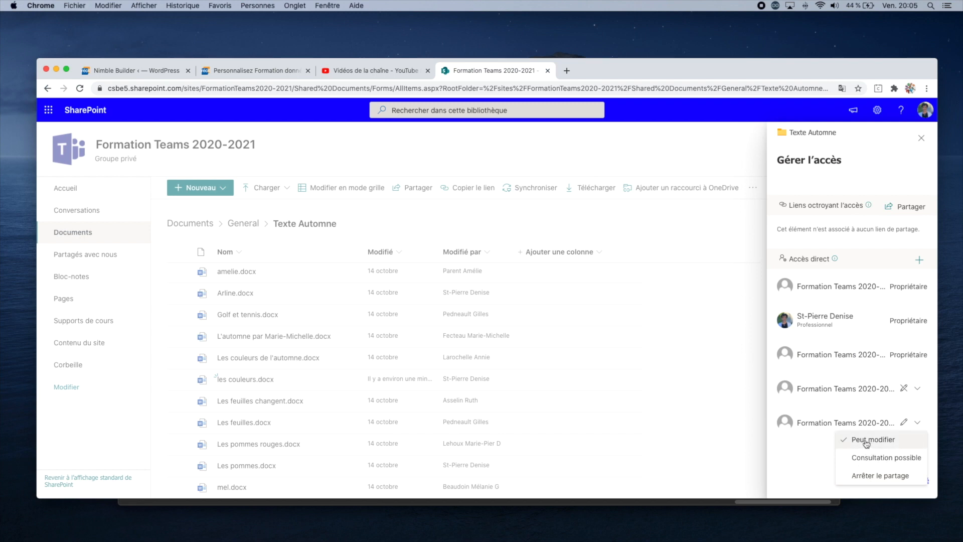
click(875, 476)
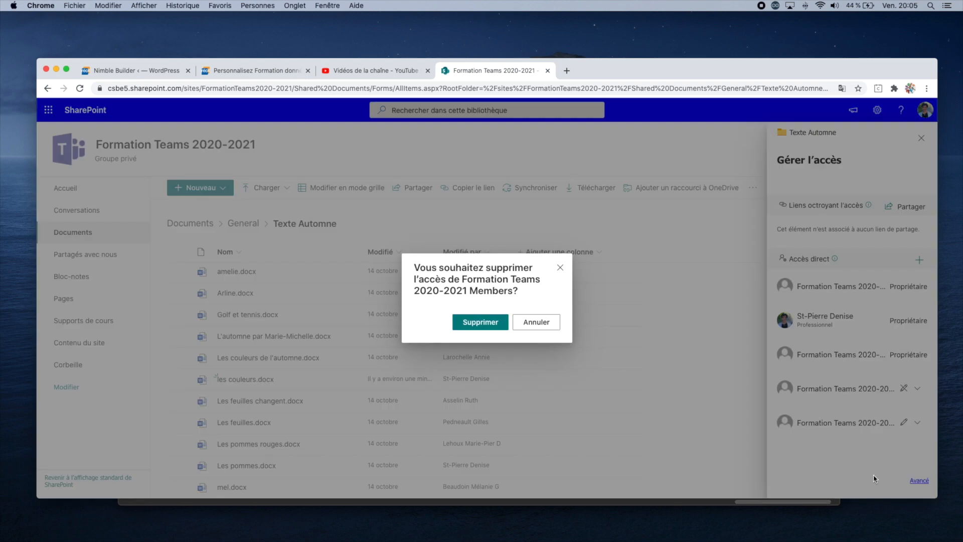
click(494, 322)
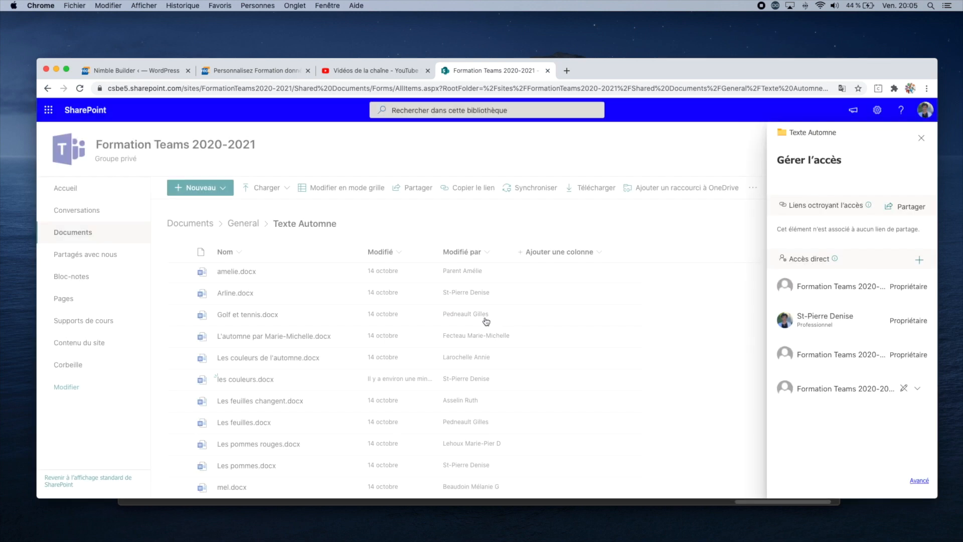